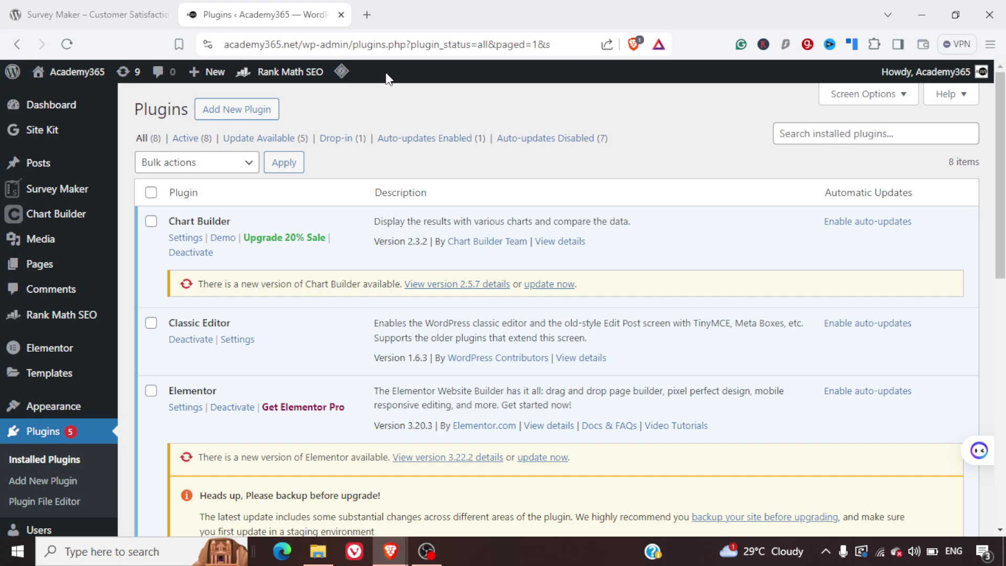
- Switch to the wordpress.org Survey Maker plugin page and scroll down to its Description section
click(35, 7)
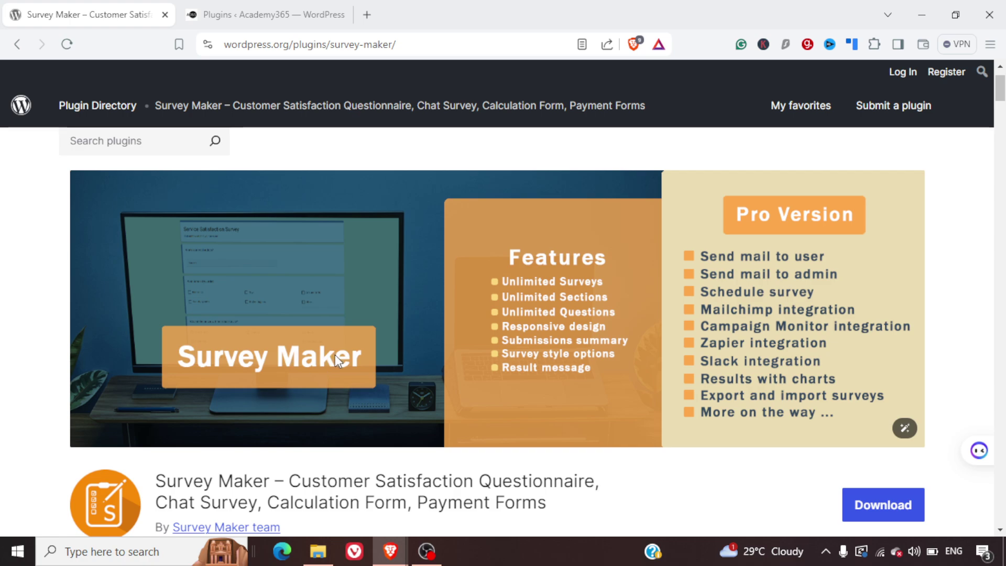
scroll(335, 354, down, 1)
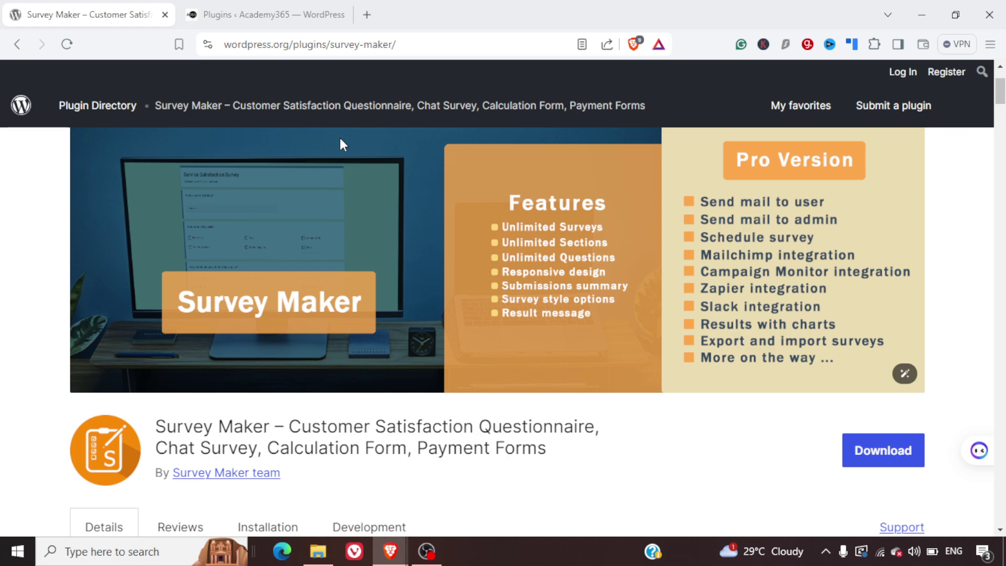
scroll(341, 140, down, 3)
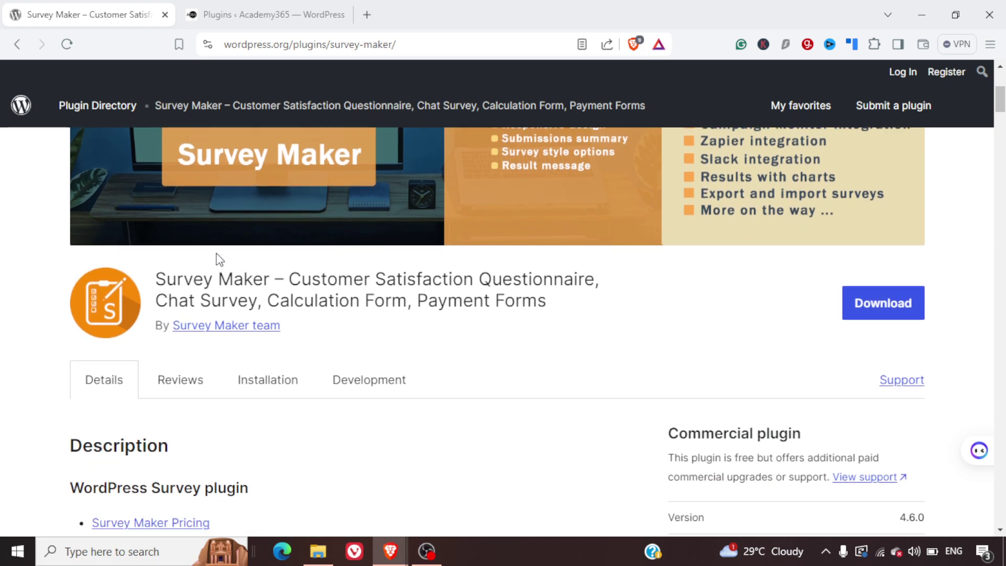
- Return to the WP-admin Installed Plugins list and confirm Survey Maker is active
click(311, 6)
scroll(732, 377, down, 1)
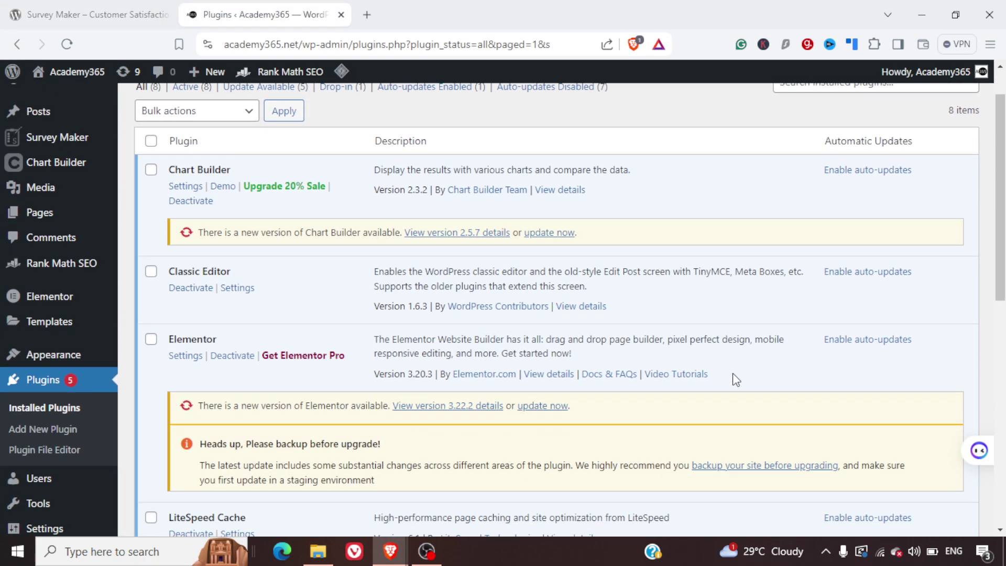
scroll(734, 380, up, 1)
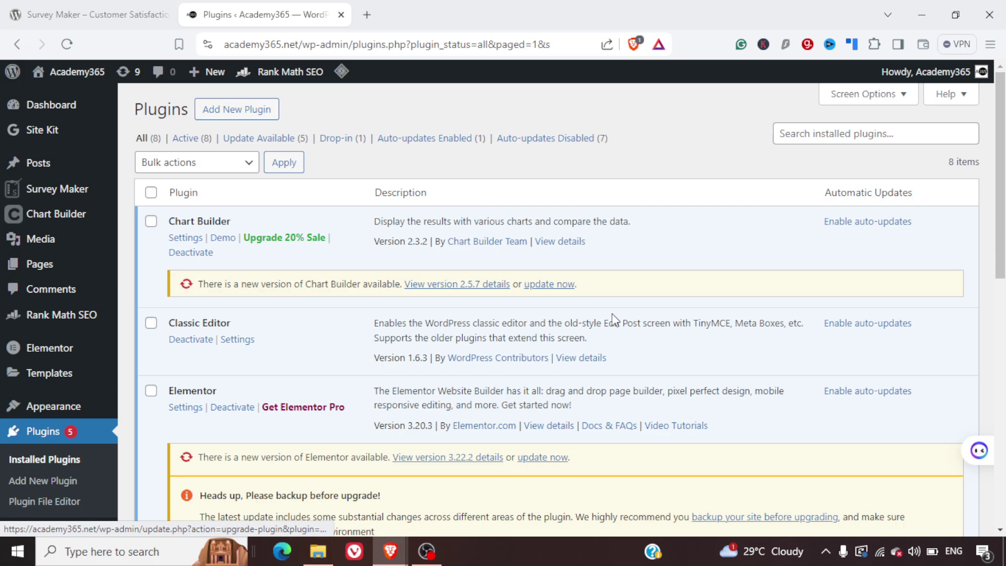
scroll(614, 320, down, 10)
scroll(614, 320, up, 5)
scroll(615, 319, down, 3)
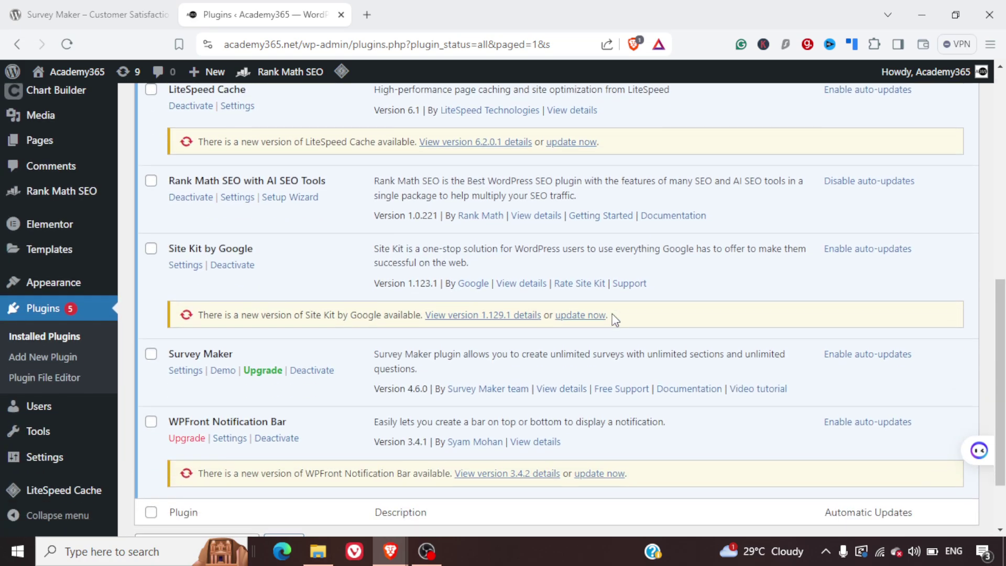
scroll(614, 319, down, 2)
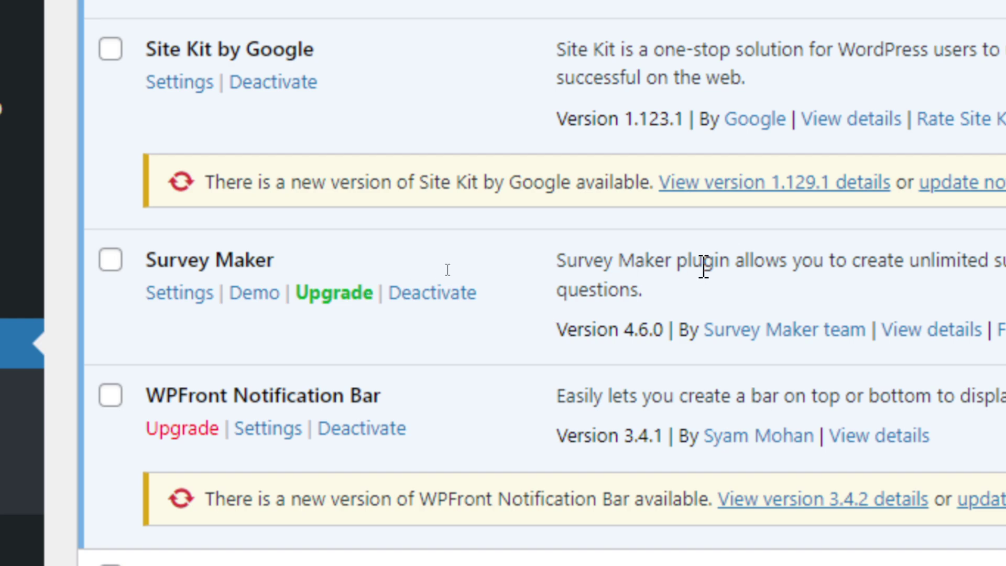
scroll(447, 270, up, 10)
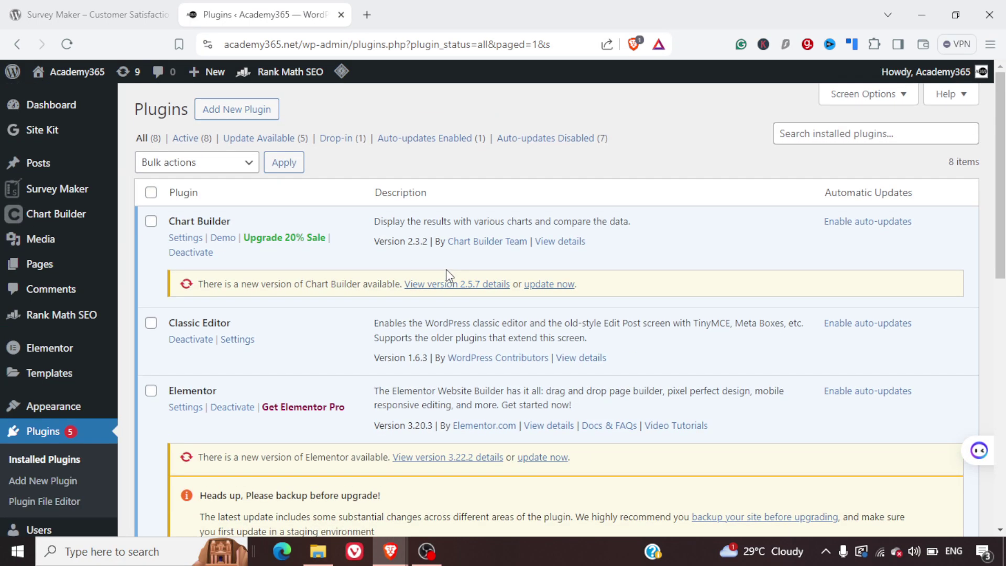
- Open the Surveys list from the Survey Maker sidebar menu
mouse_move(49, 190)
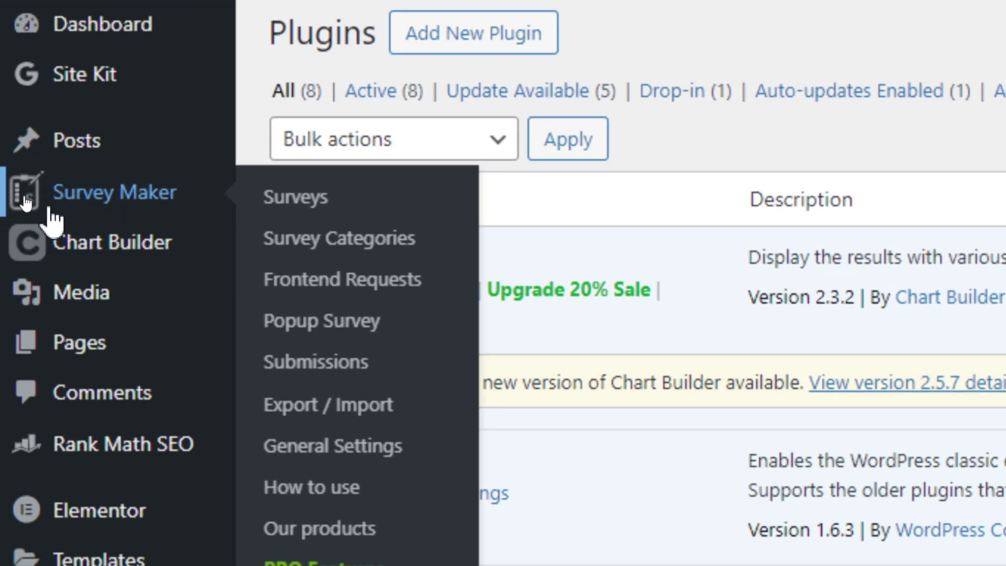
mouse_move(62, 227)
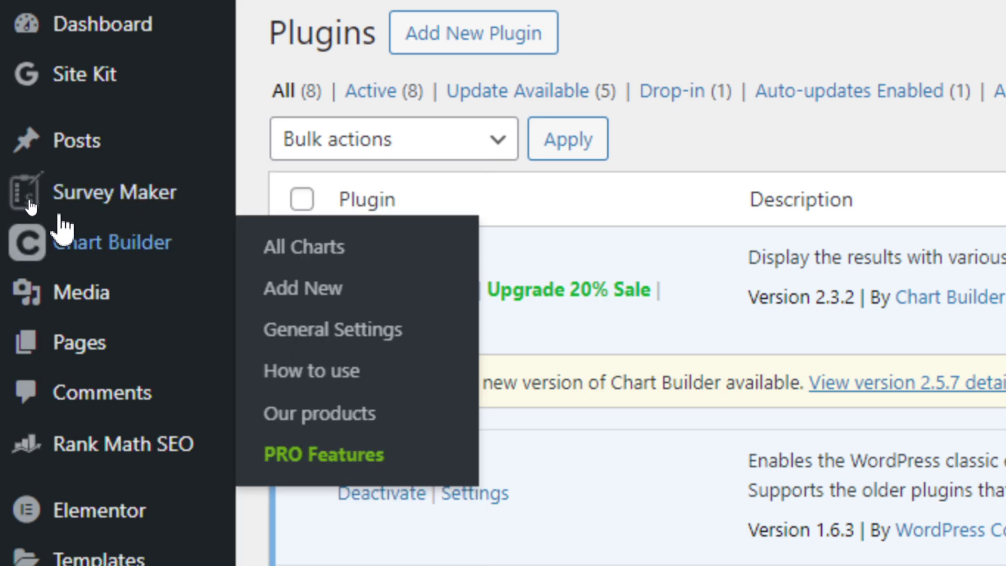
mouse_move(110, 199)
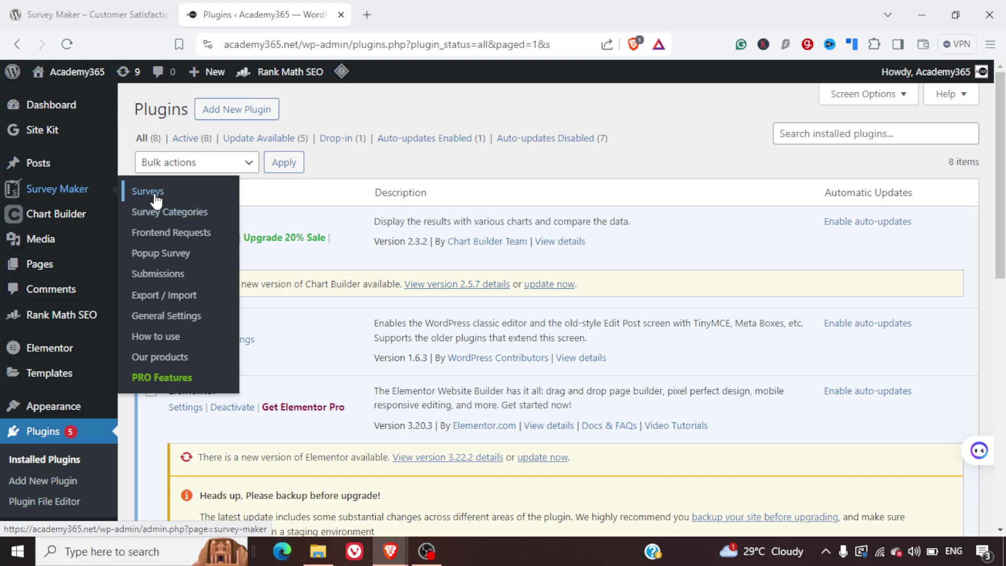
click(155, 195)
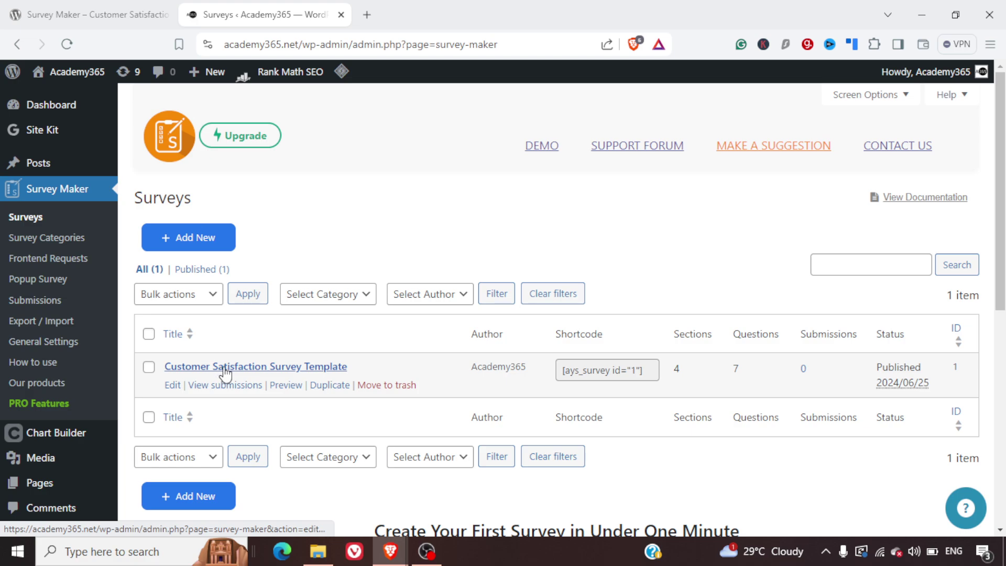
- Preview the Customer Satisfaction Survey Template in a new tab
click(204, 394)
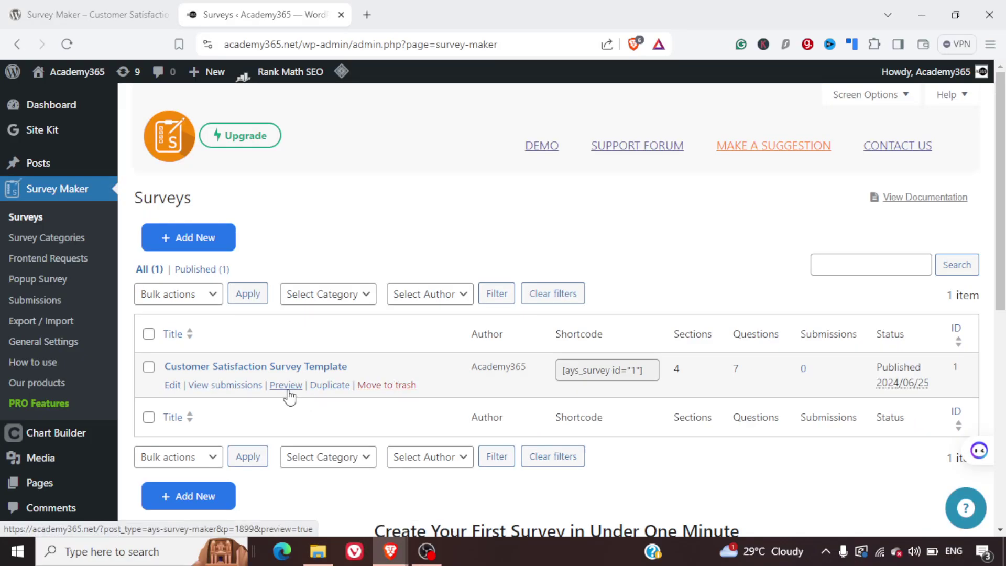
click(287, 386)
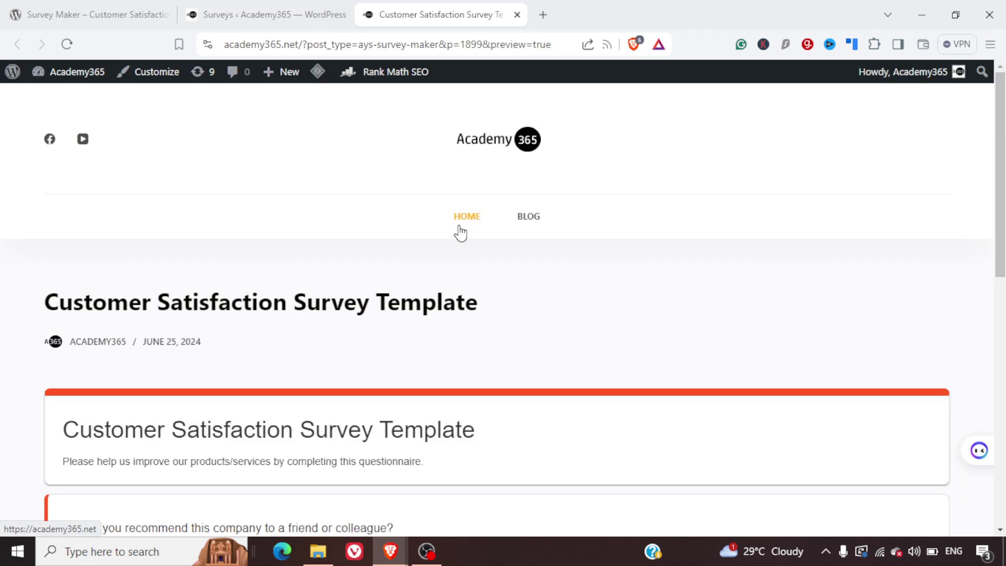
- Answer the recommendation question, clearing and reselecting until it is set to No
scroll(664, 364, down, 4)
scroll(667, 364, down, 3)
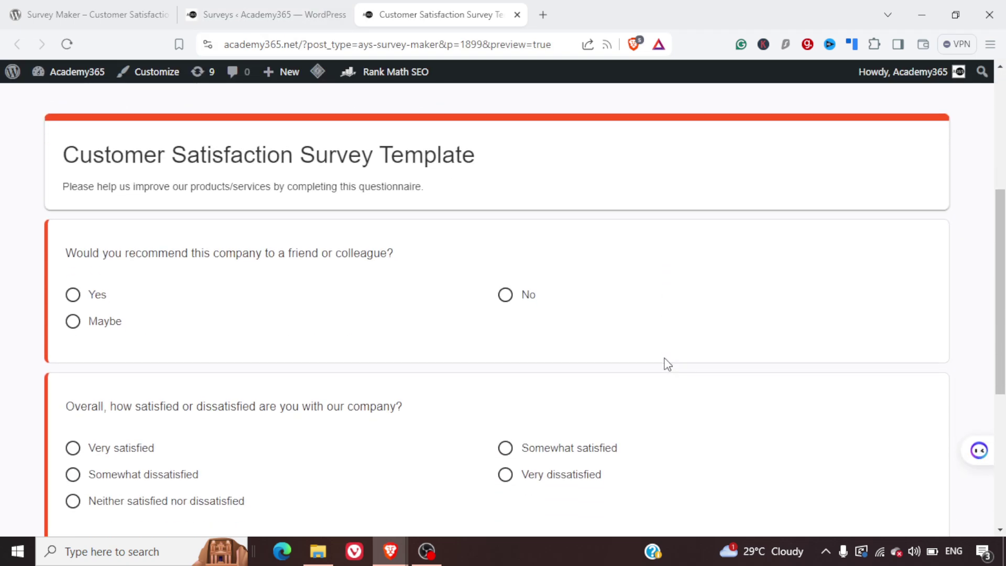
scroll(667, 364, down, 3)
scroll(667, 364, up, 4)
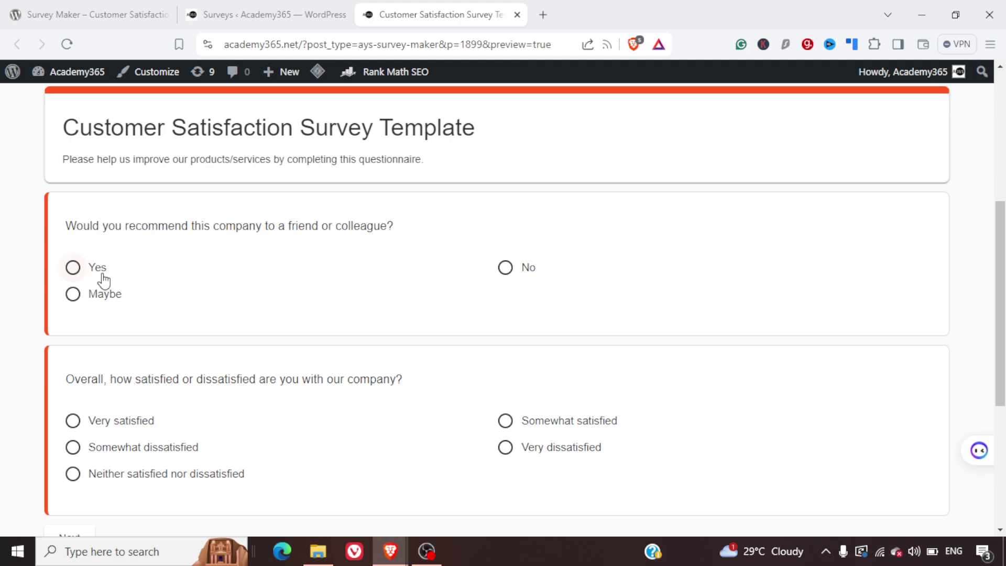
click(104, 278)
scroll(309, 296, up, 4)
scroll(308, 298, down, 2)
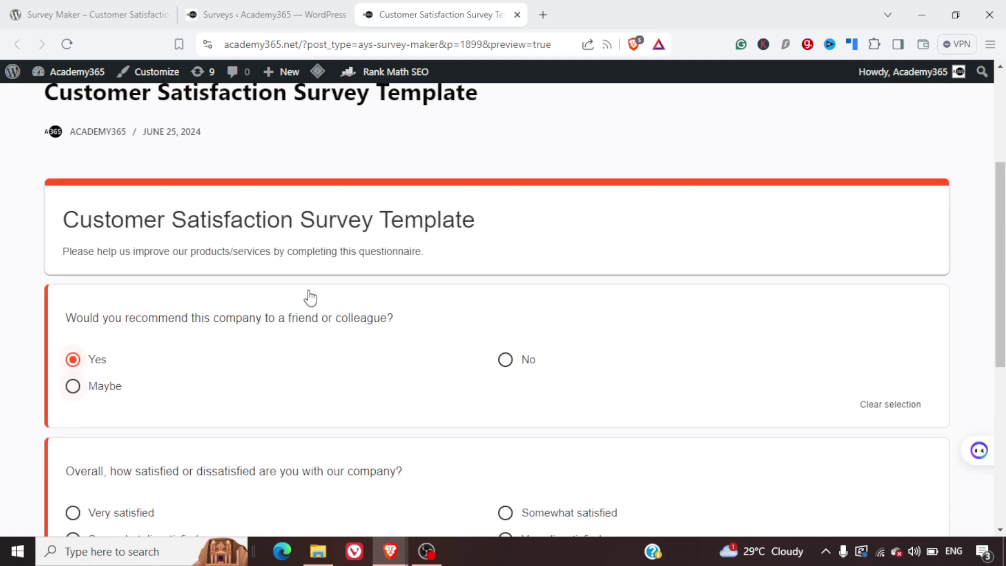
click(532, 368)
click(913, 411)
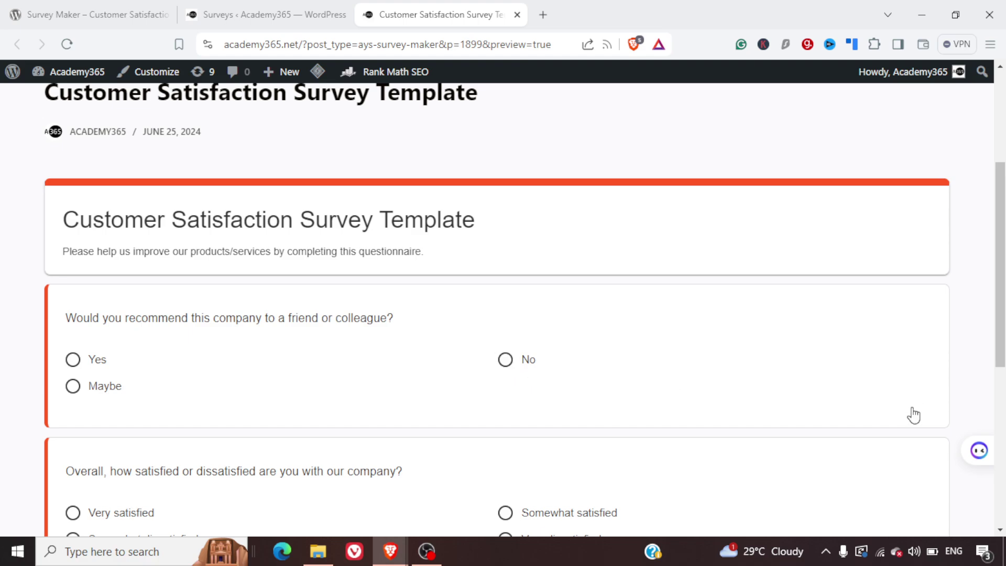
click(513, 362)
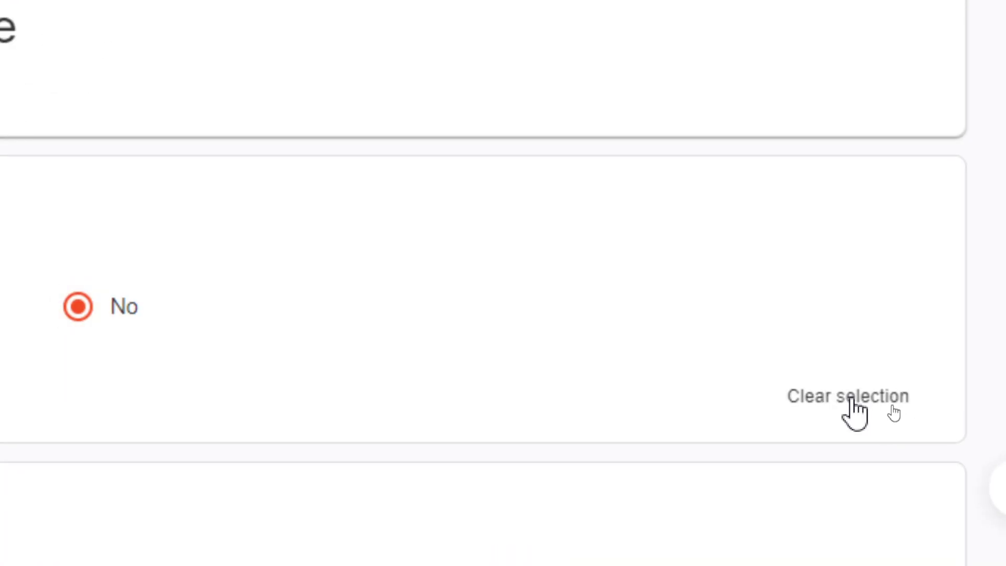
click(891, 405)
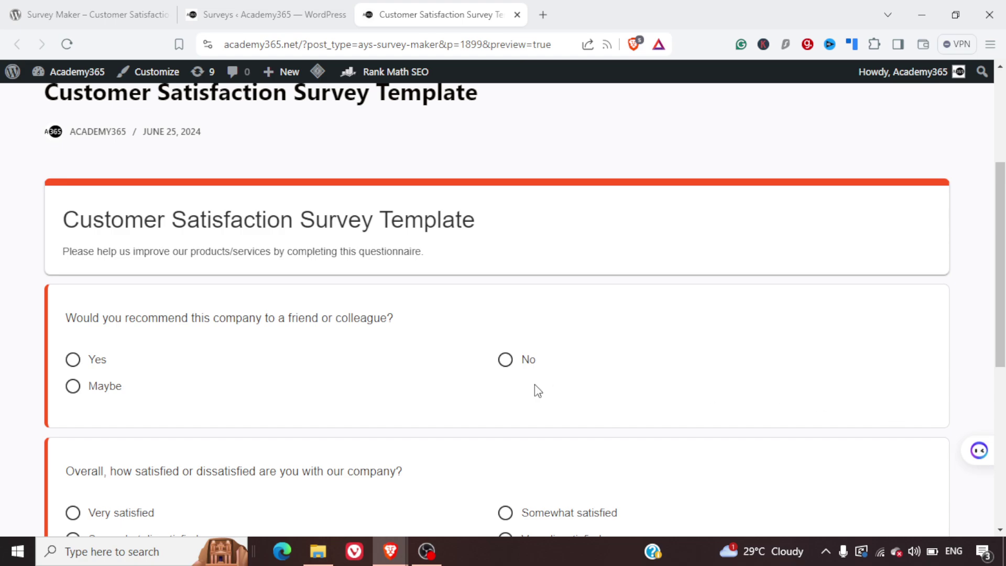
click(506, 367)
- Rate overall satisfaction as Very dissatisfied and advance to Part 2/4
scroll(612, 367, down, 6)
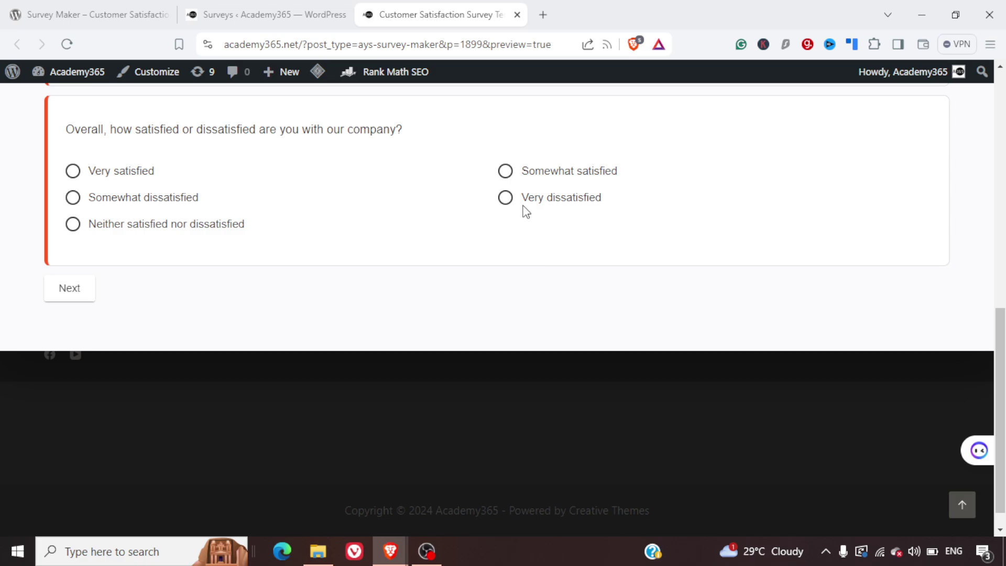
click(507, 201)
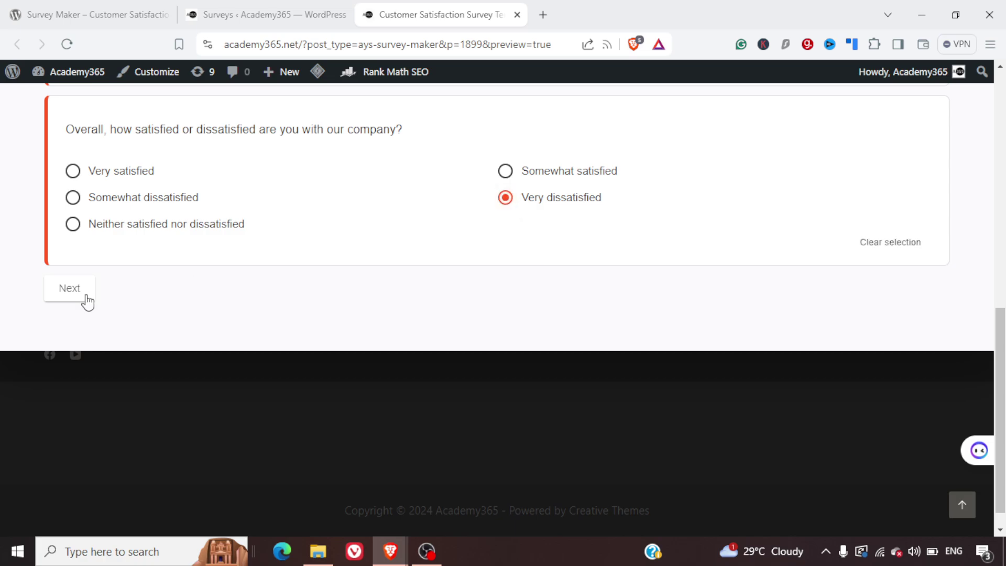
click(70, 288)
scroll(334, 355, down, 5)
scroll(333, 355, up, 2)
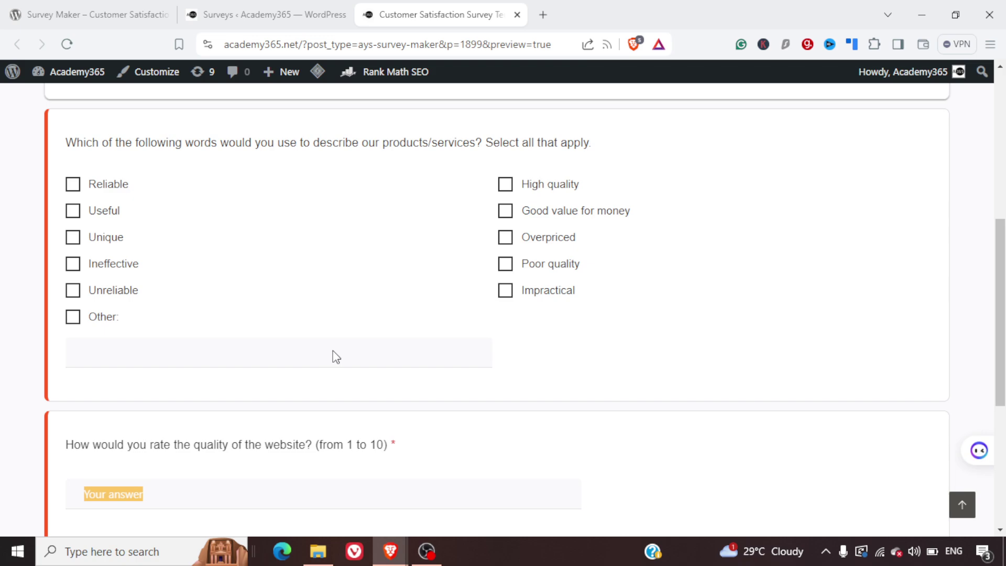
scroll(336, 357, up, 2)
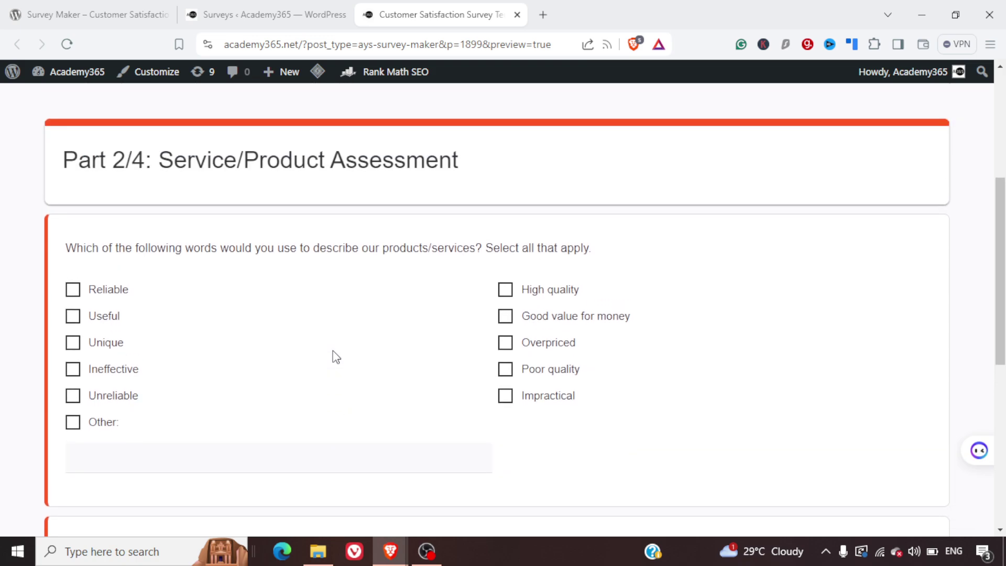
- Tick Reliable and Useful, rate the website 10, and advance to Part 3/4: Customer Care
click(71, 293)
click(76, 317)
scroll(269, 386, down, 5)
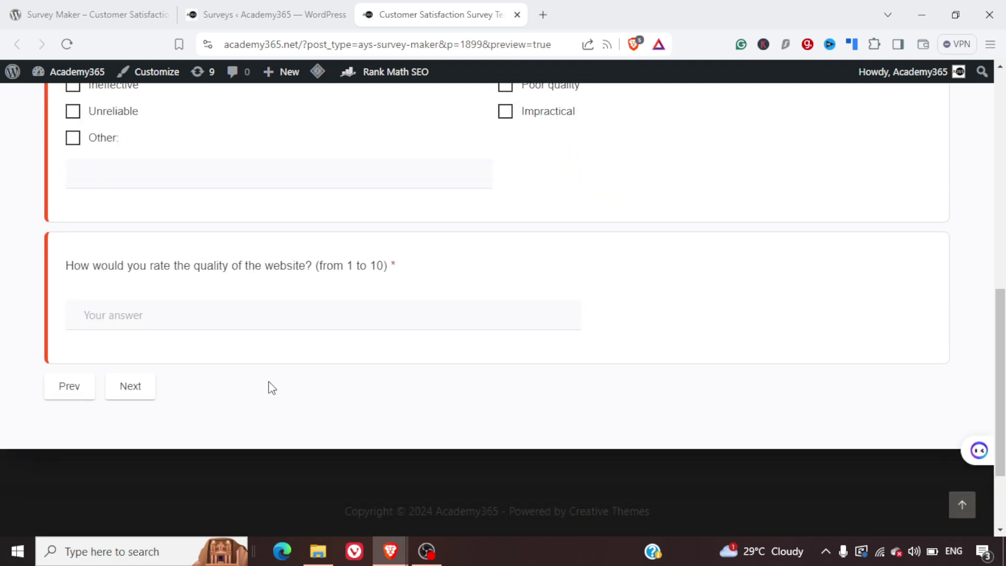
click(282, 316)
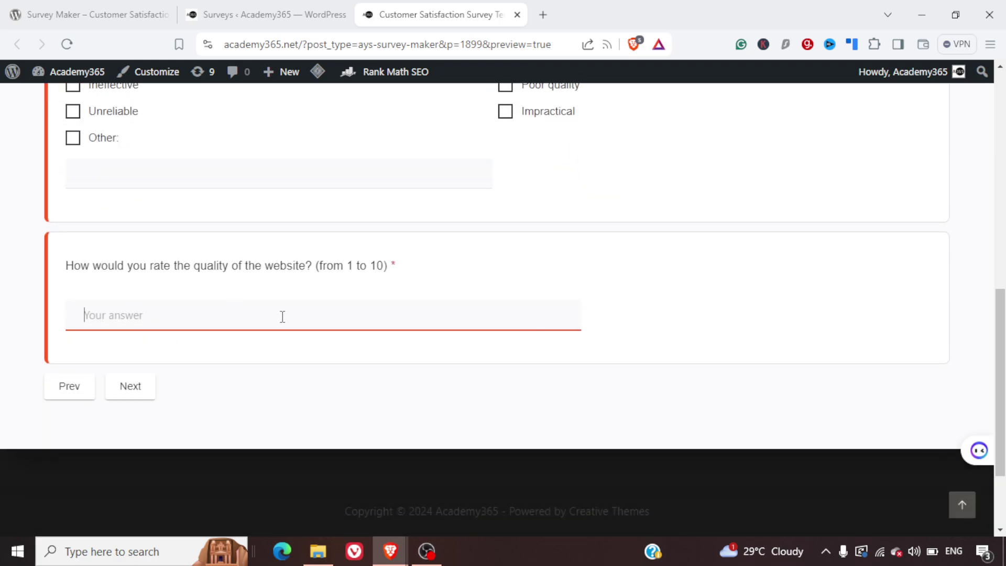
text(10)
click(132, 387)
- Choose Extremely responsive, enter a contact e-mail address, and advance to Part 4/4
scroll(337, 355, down, 5)
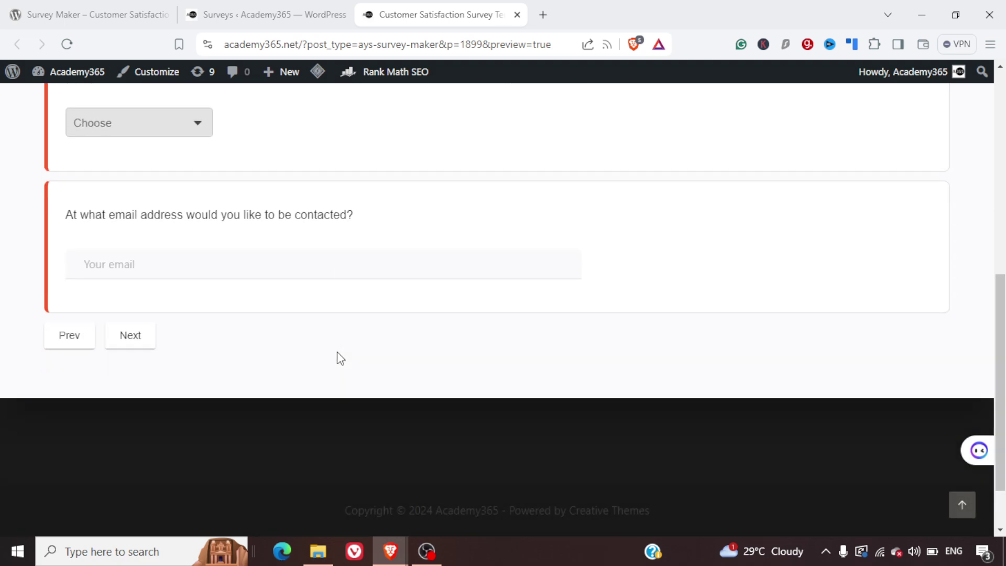
click(172, 125)
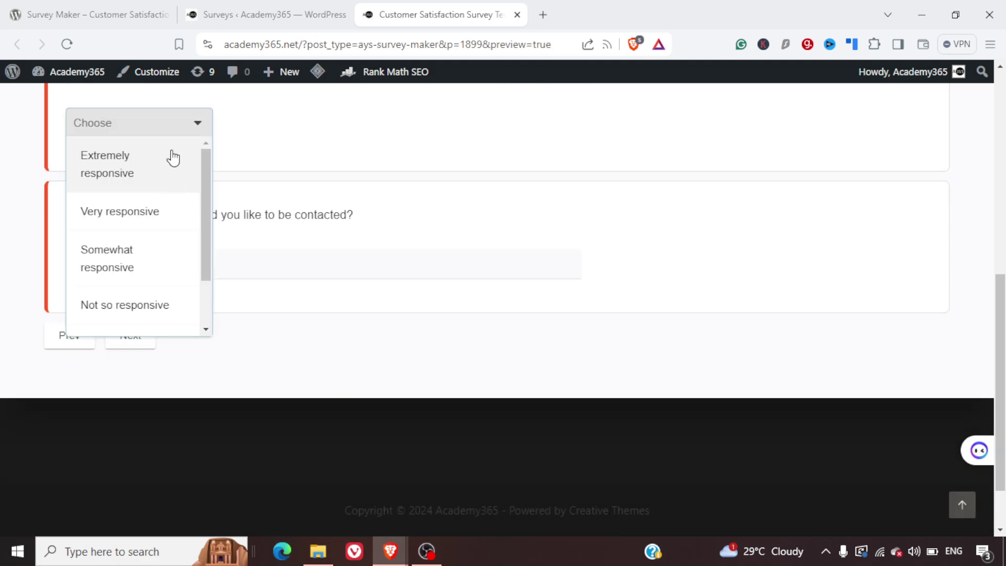
click(171, 188)
click(233, 263)
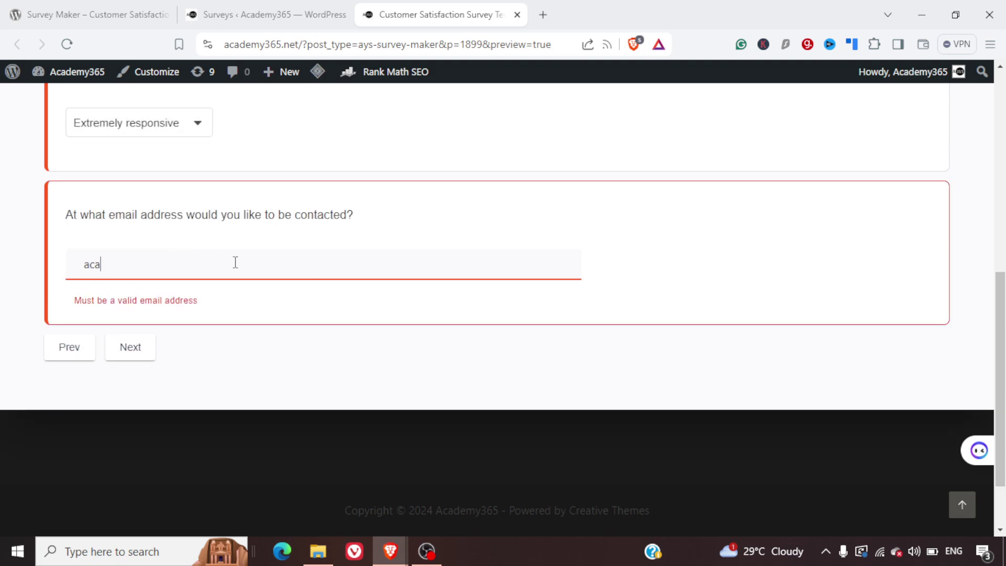
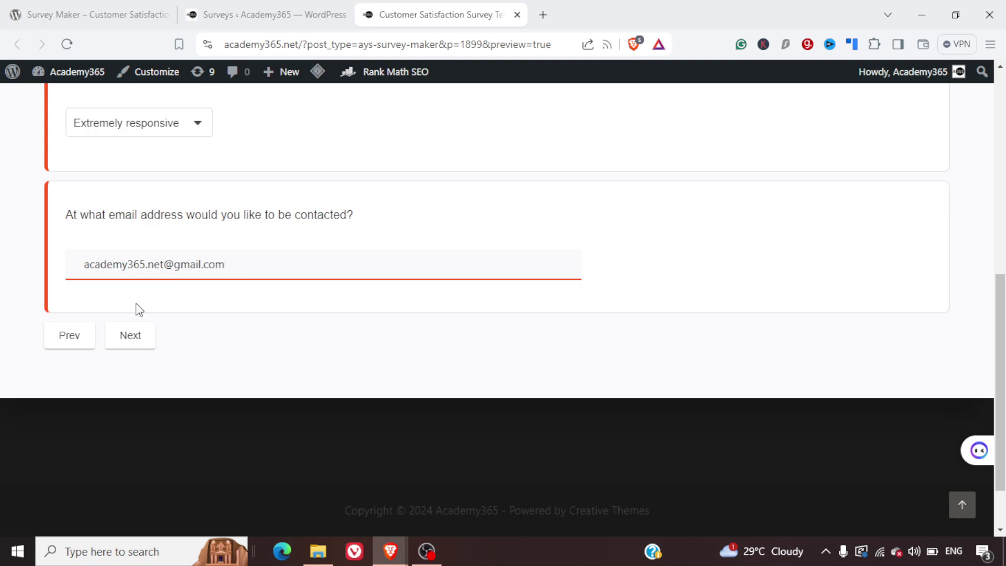
click(132, 342)
scroll(310, 322, down, 5)
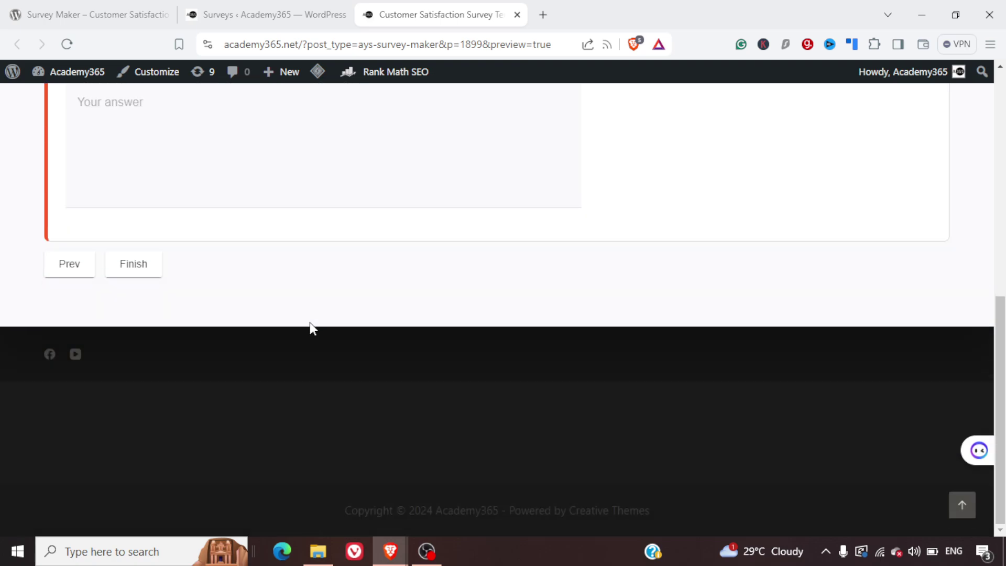
- Answer 'no' to the additional feedback question, finish the survey, and return to the Surveys admin tab
click(267, 314)
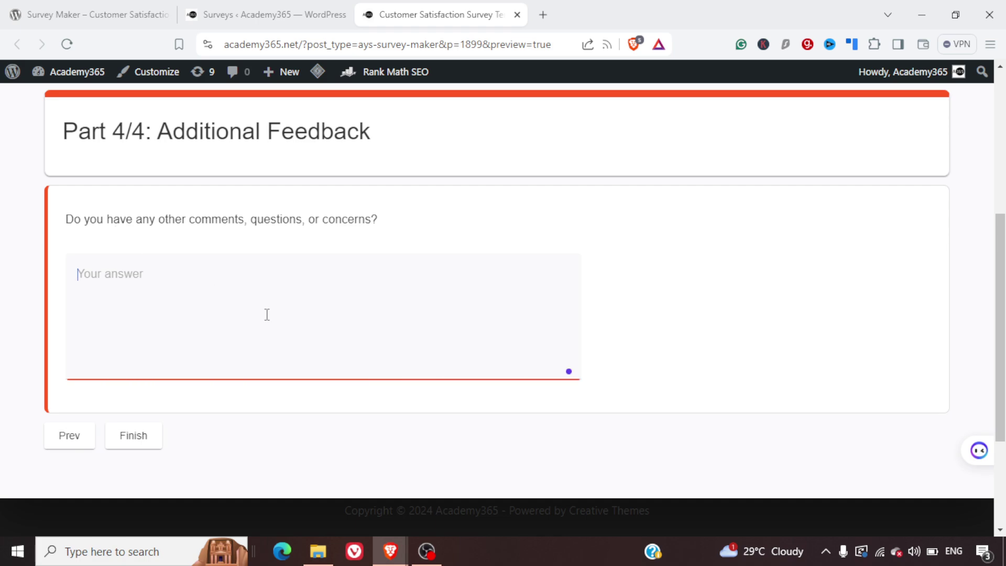
text(no)
click(157, 435)
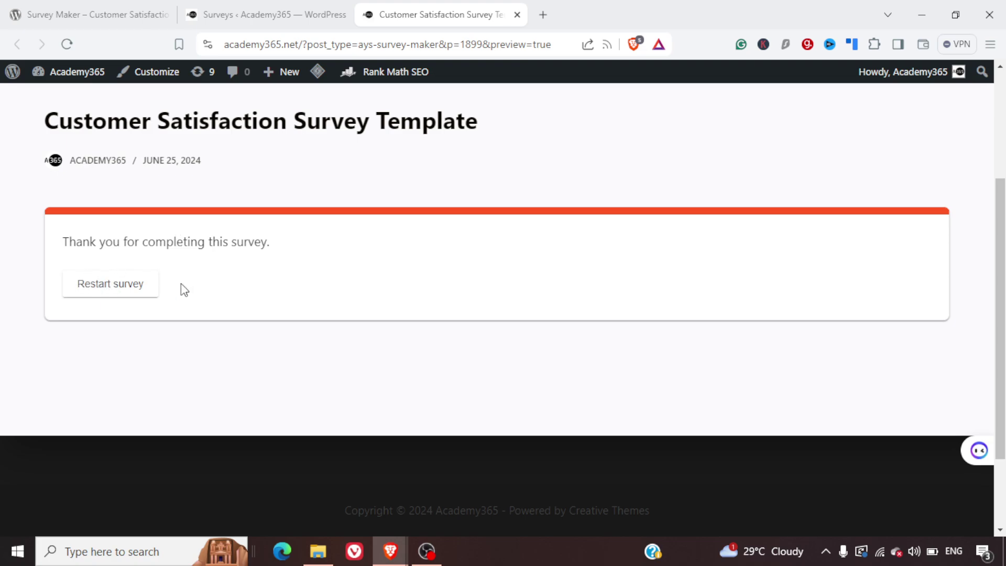
click(268, 9)
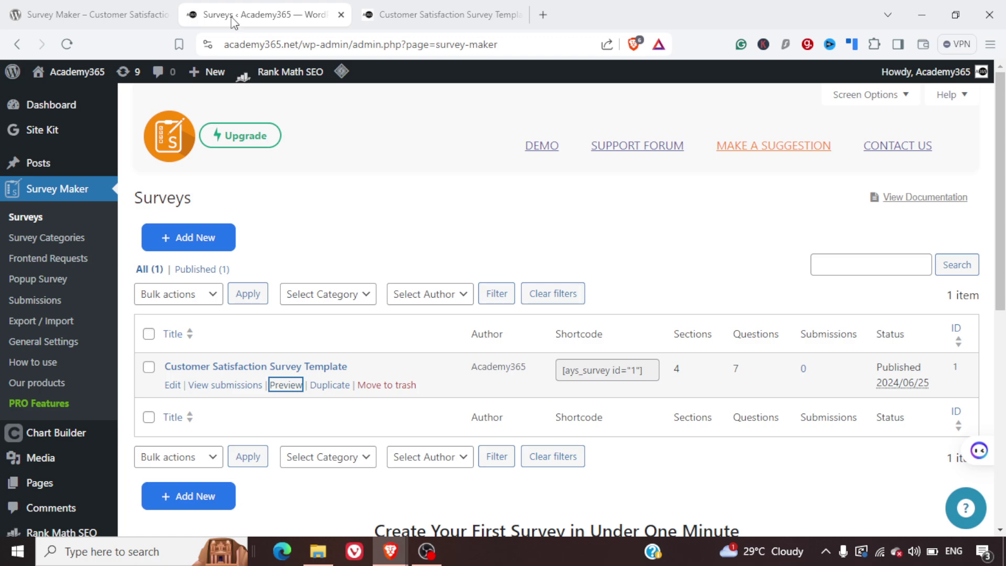
- Reload the Surveys list so the submission count updates
click(66, 44)
scroll(340, 156, down, 5)
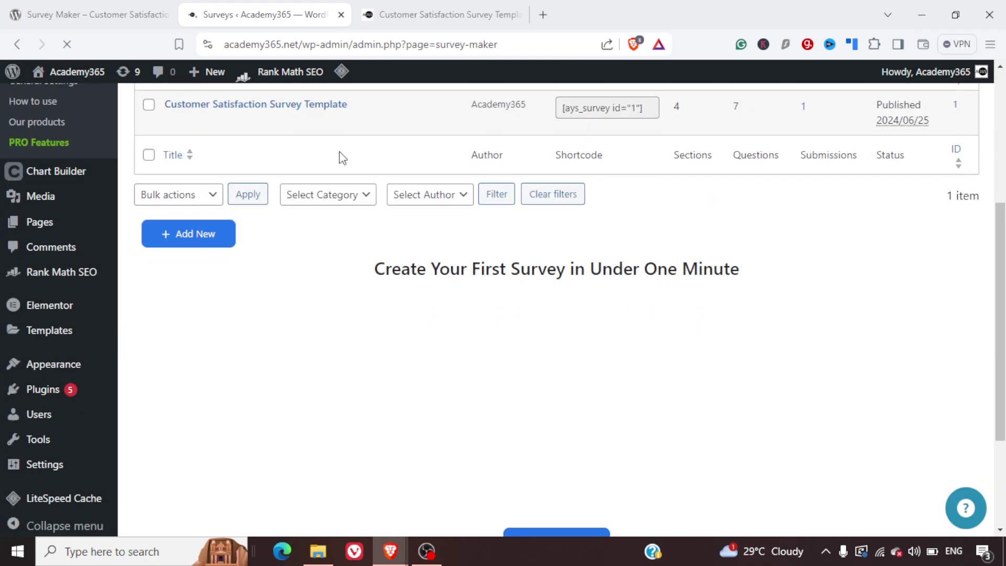
scroll(717, 139, up, 5)
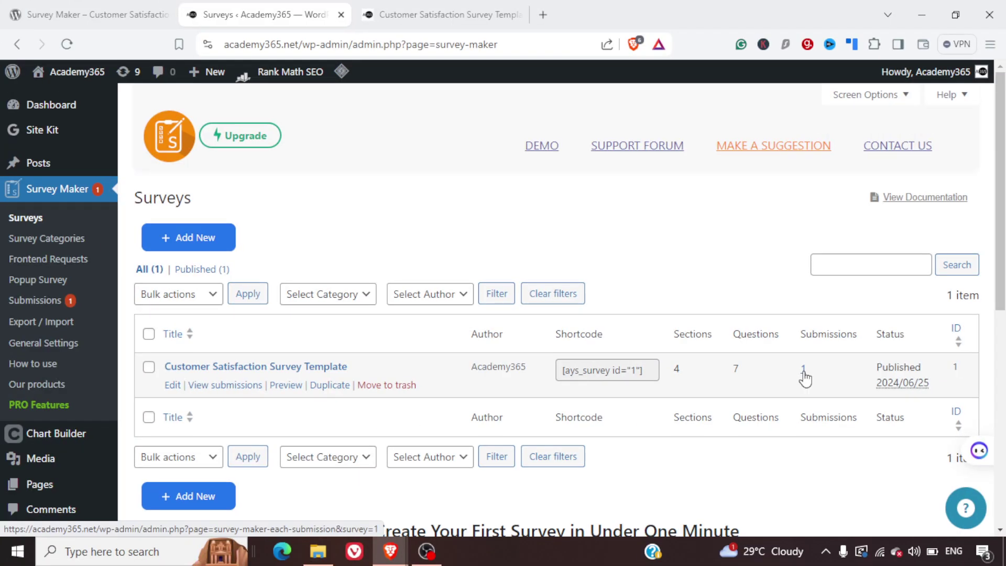
- Open the Customer Satisfaction template's 1 submission and review the Summary charts
click(804, 371)
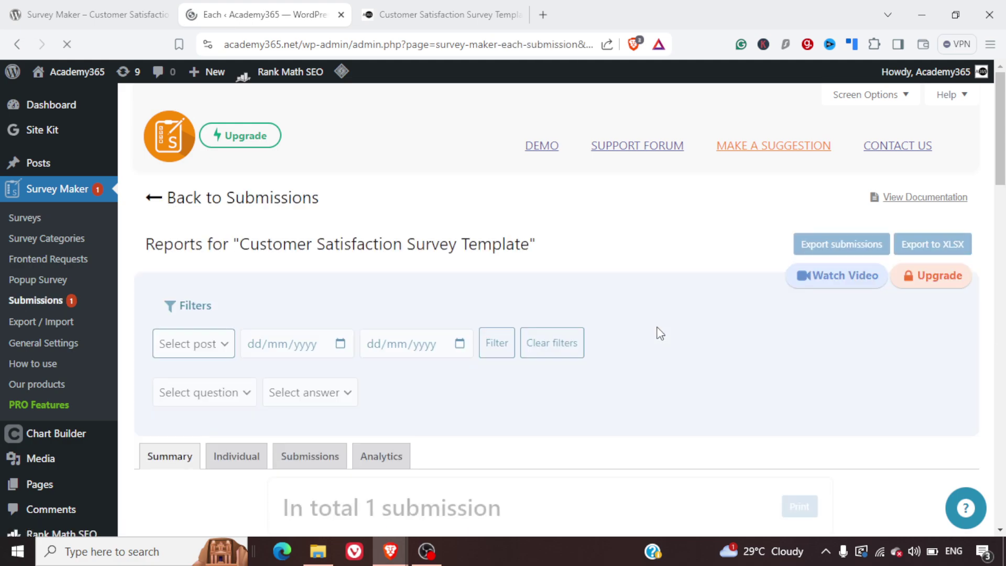
scroll(566, 324, down, 5)
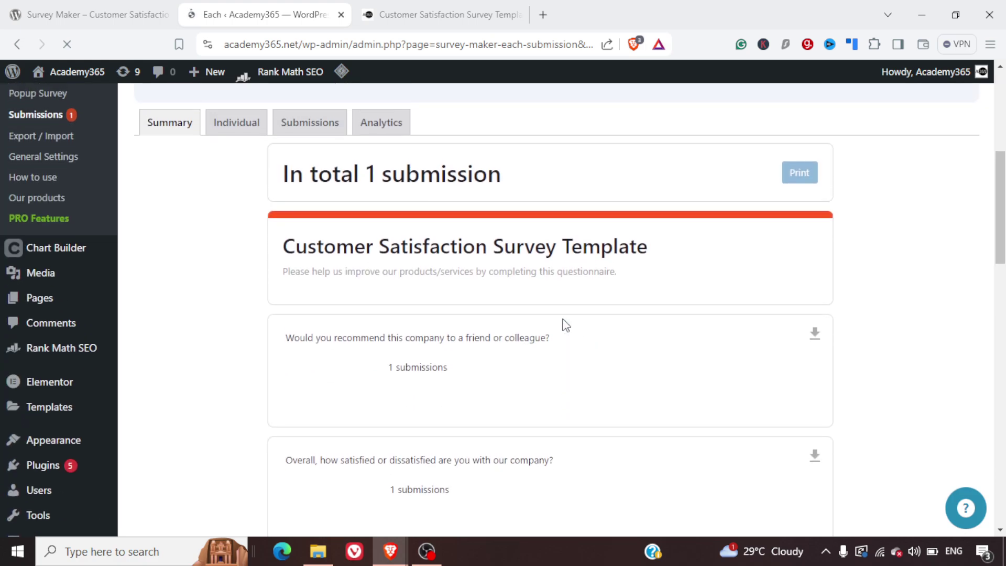
scroll(566, 325, down, 10)
scroll(565, 324, down, 4)
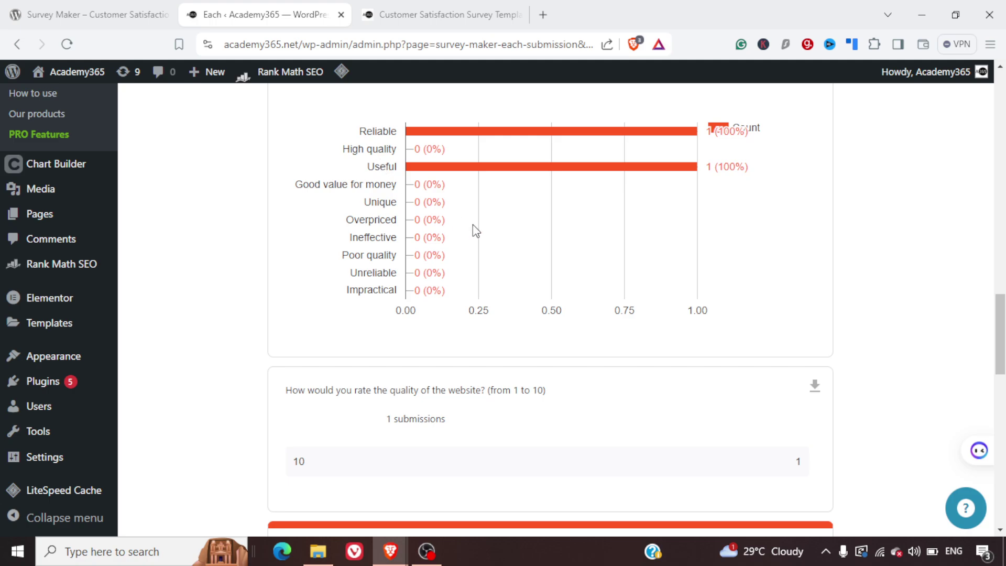
scroll(472, 231, up, 1)
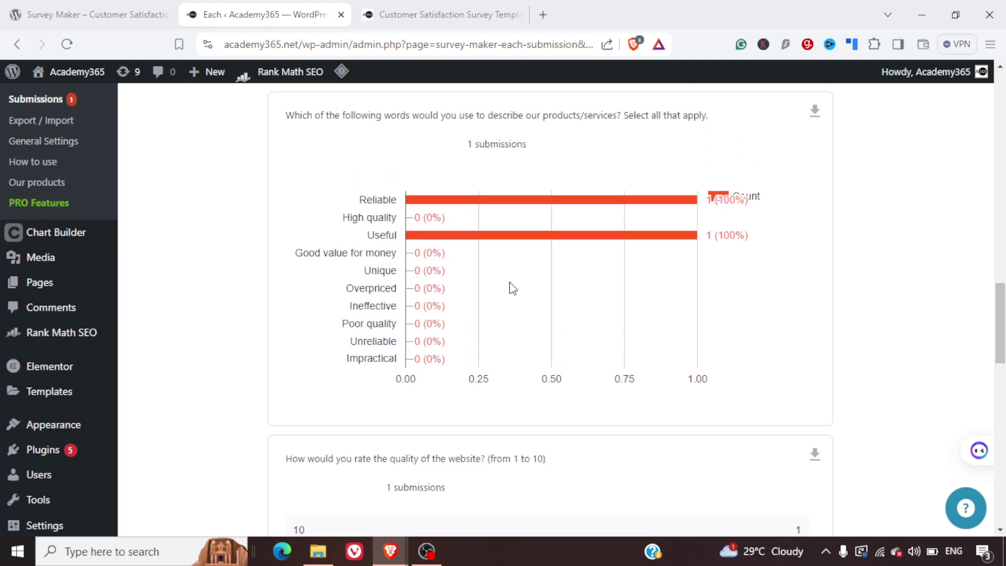
scroll(576, 313, up, 3)
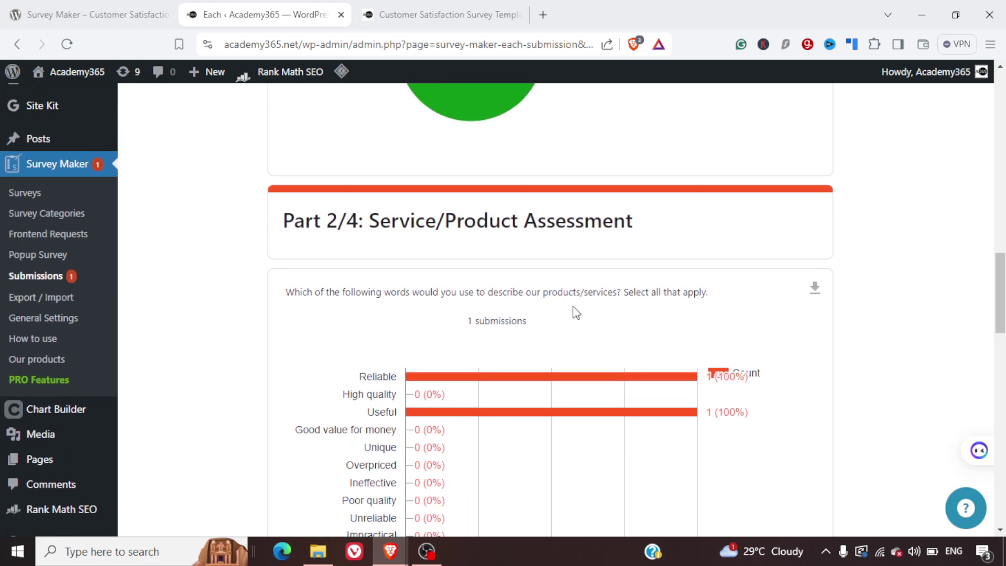
scroll(575, 312, down, 6)
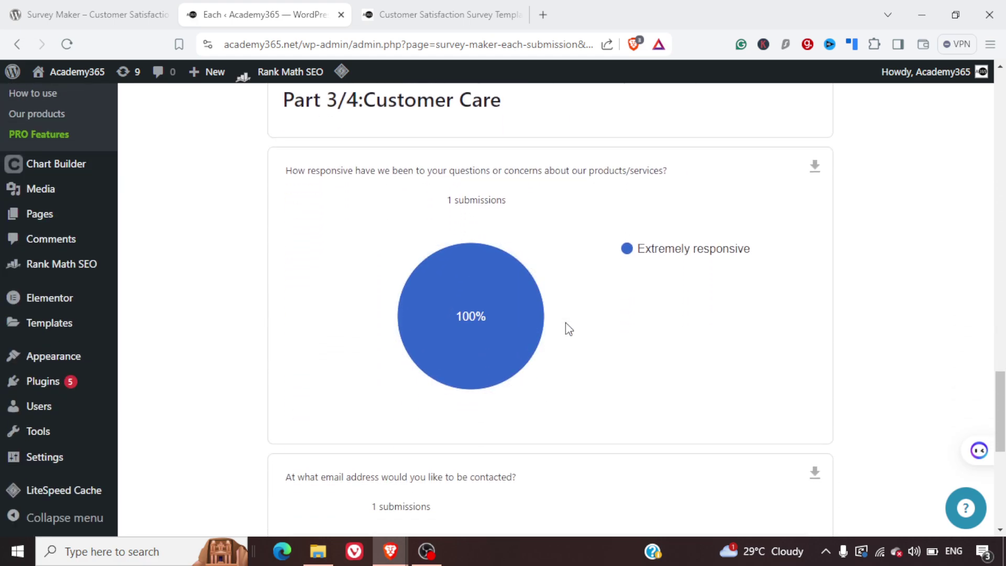
scroll(566, 325, down, 8)
scroll(566, 325, up, 20)
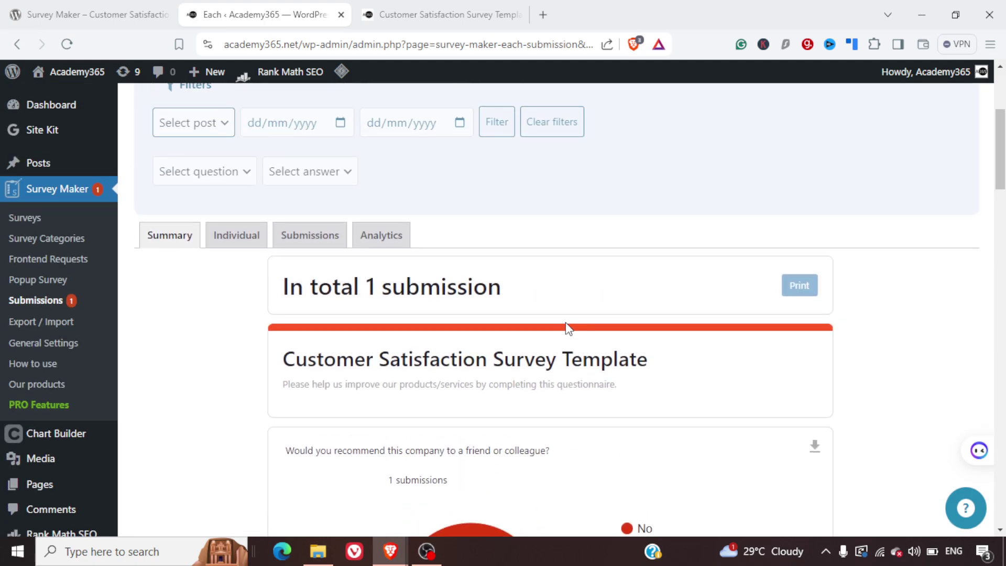
scroll(568, 328, down, 3)
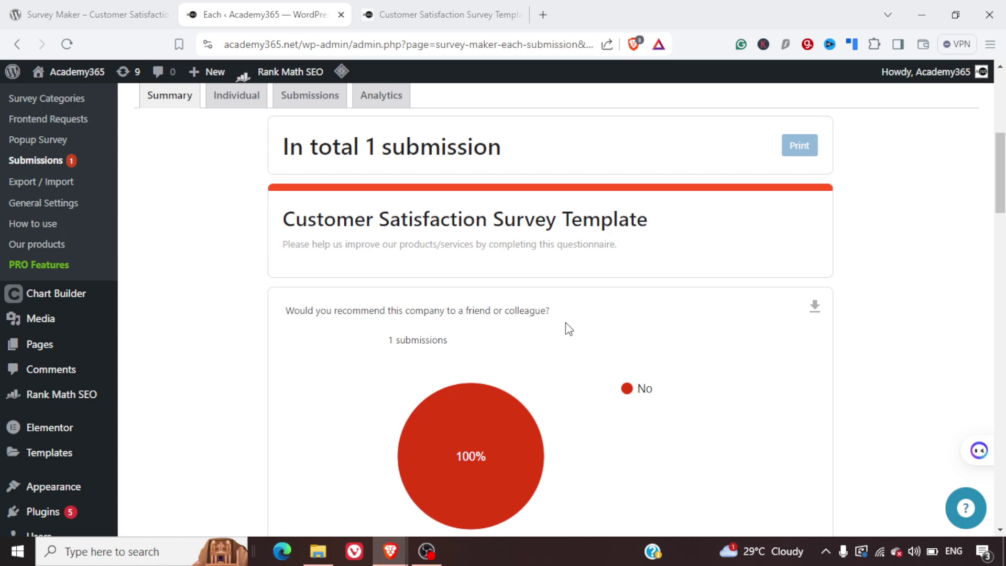
scroll(565, 323, up, 2)
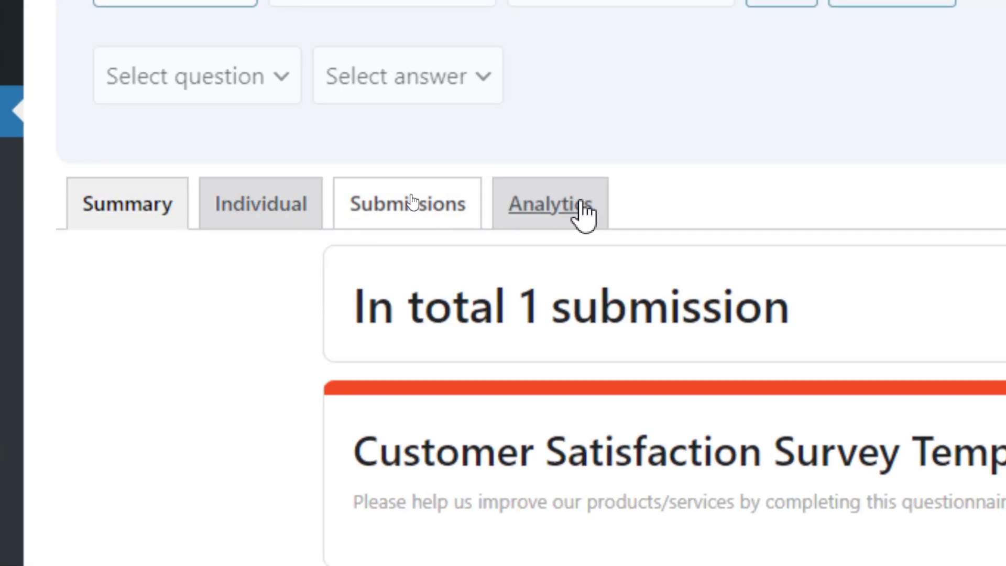
- View the report's Analytics charts, including submission count per day, then go back to Surveys
click(556, 201)
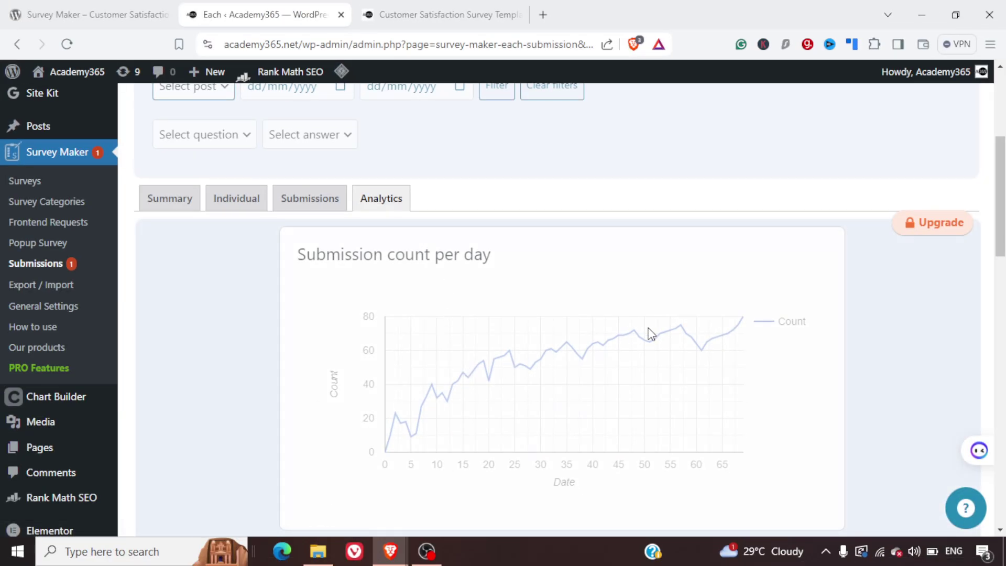
scroll(651, 334, down, 1)
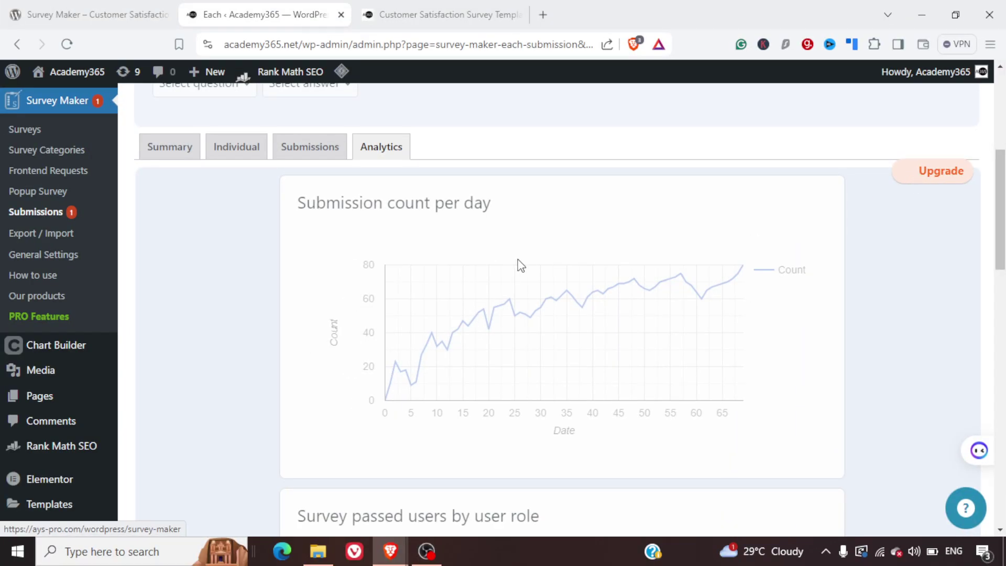
scroll(520, 266, up, 6)
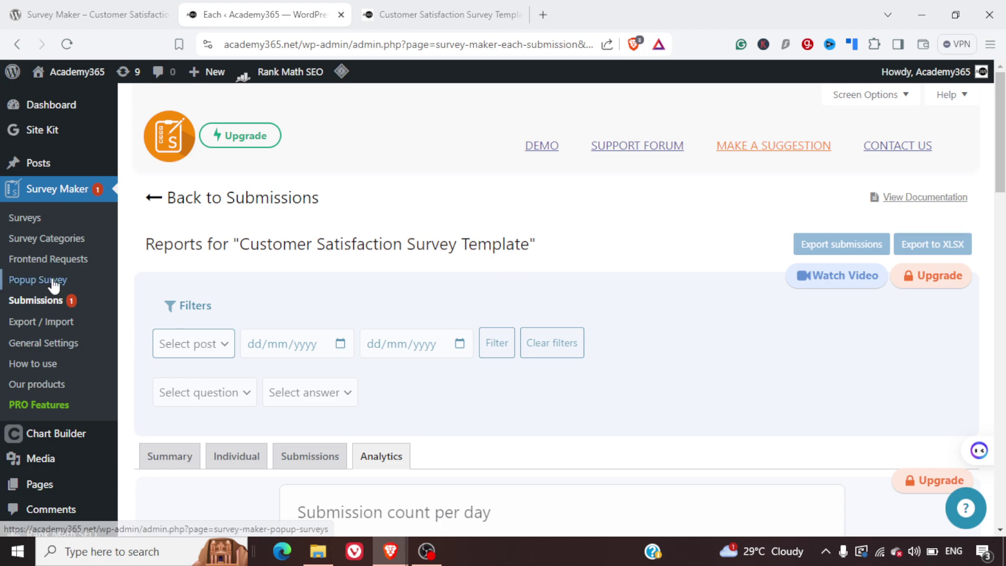
click(41, 226)
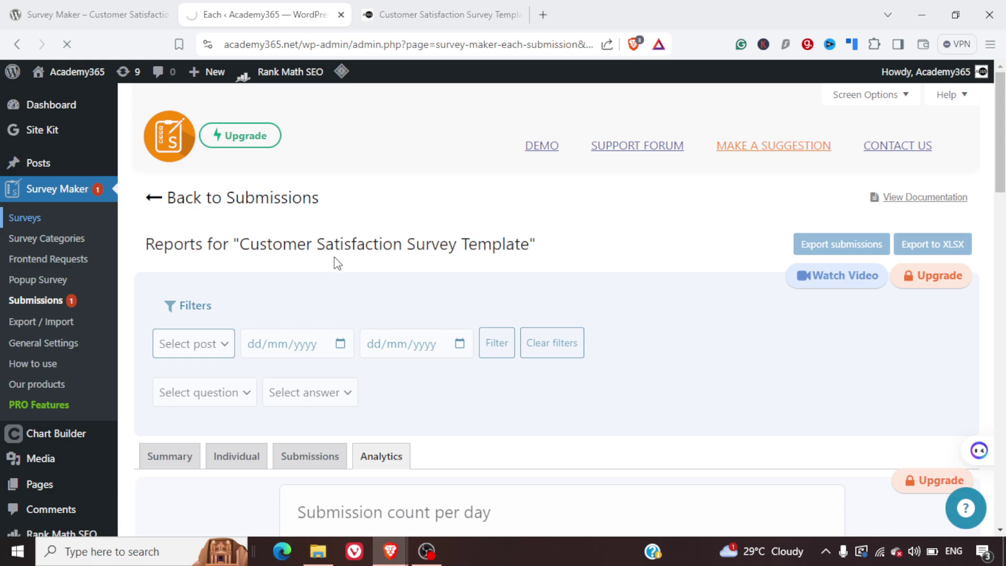
- Add a new survey, browse the Survey Templates gallery, and choose the Employee Satisfaction Survey Template
click(211, 241)
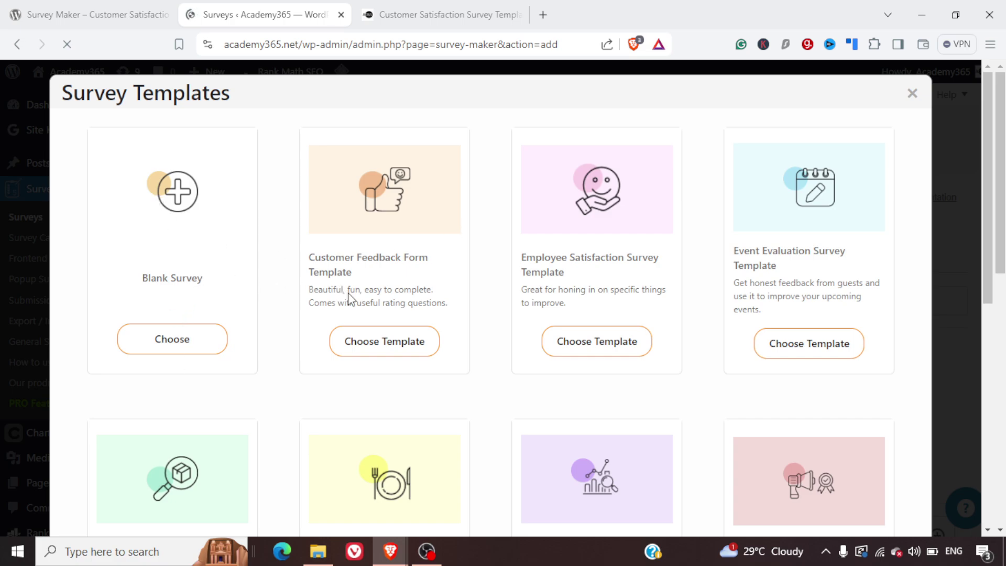
scroll(519, 299, down, 3)
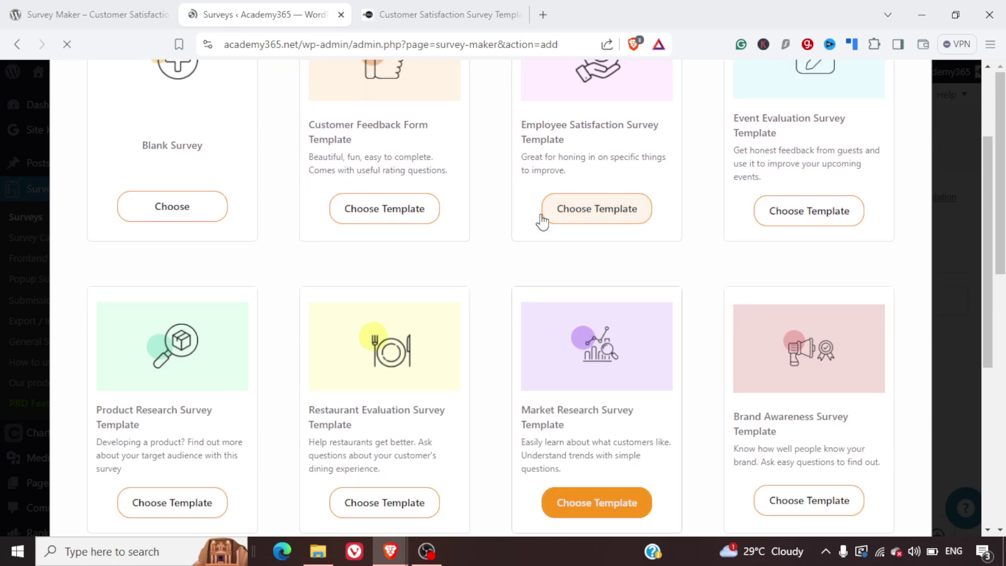
scroll(576, 153, down, 2)
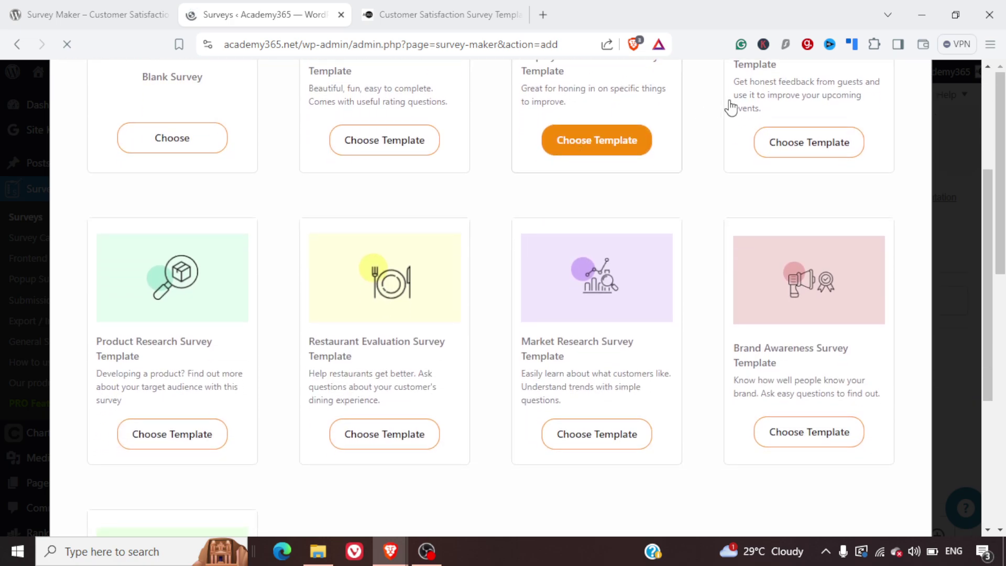
scroll(728, 106, up, 3)
scroll(679, 241, down, 8)
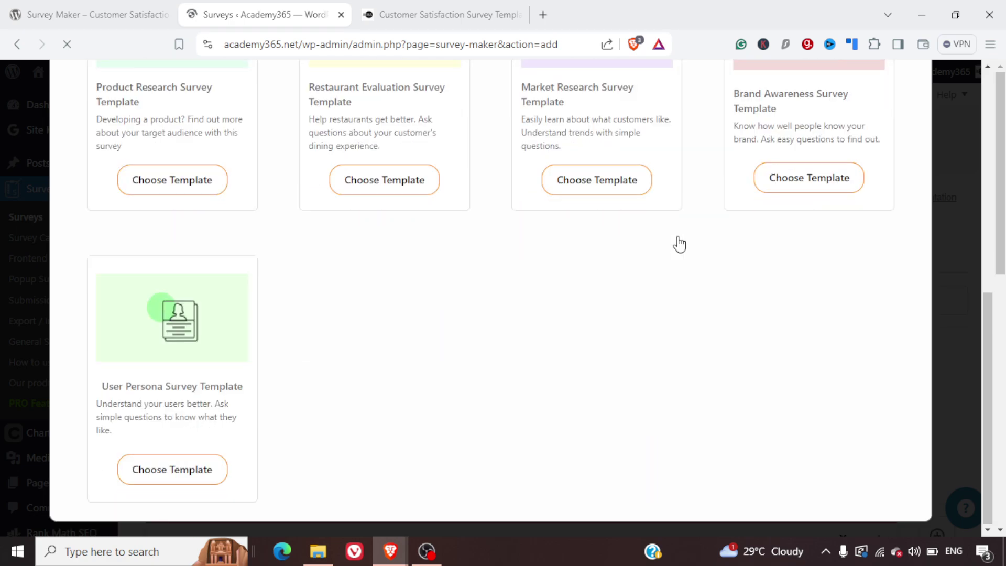
scroll(678, 242, up, 2)
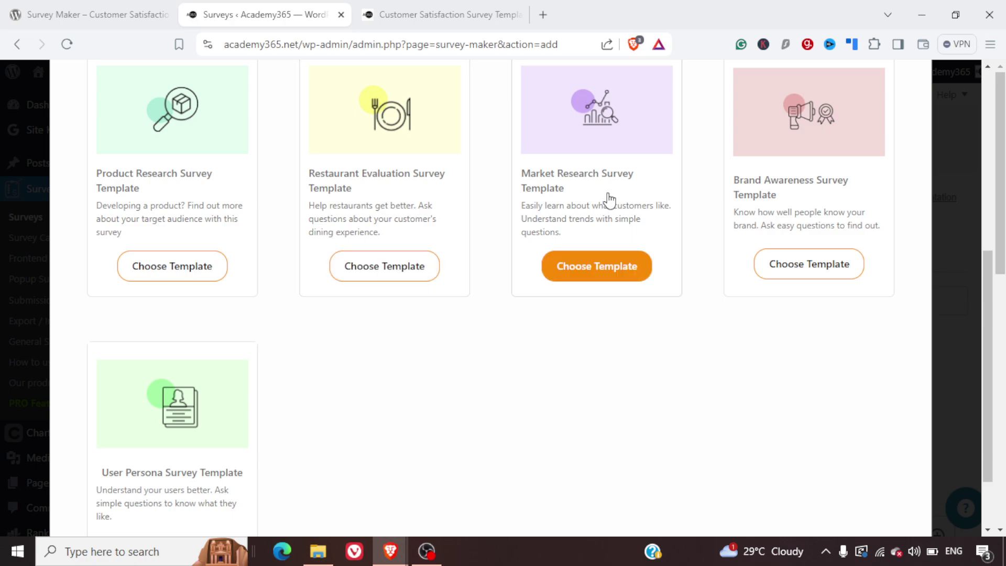
scroll(646, 326, down, 2)
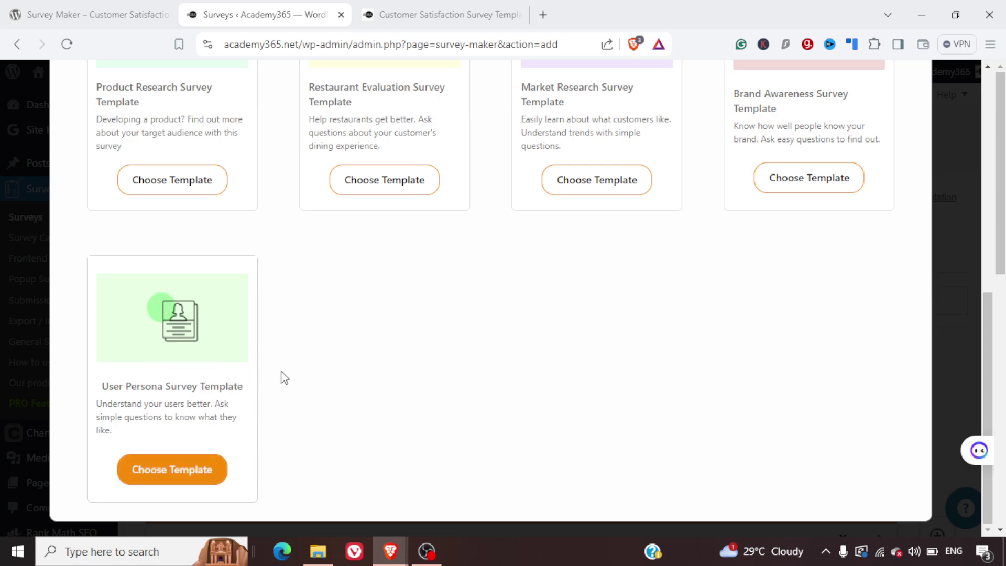
scroll(311, 377, up, 5)
scroll(312, 376, up, 4)
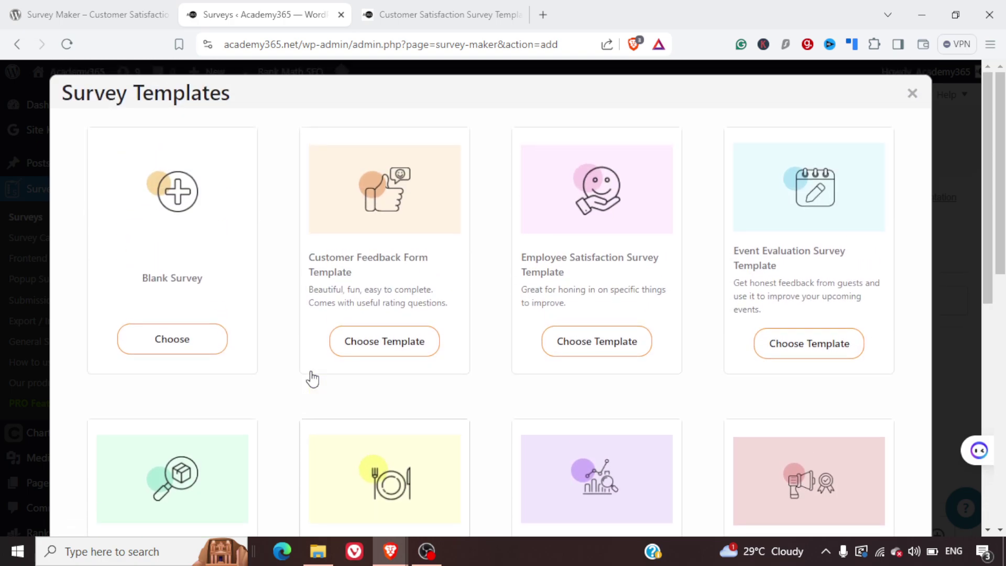
click(591, 346)
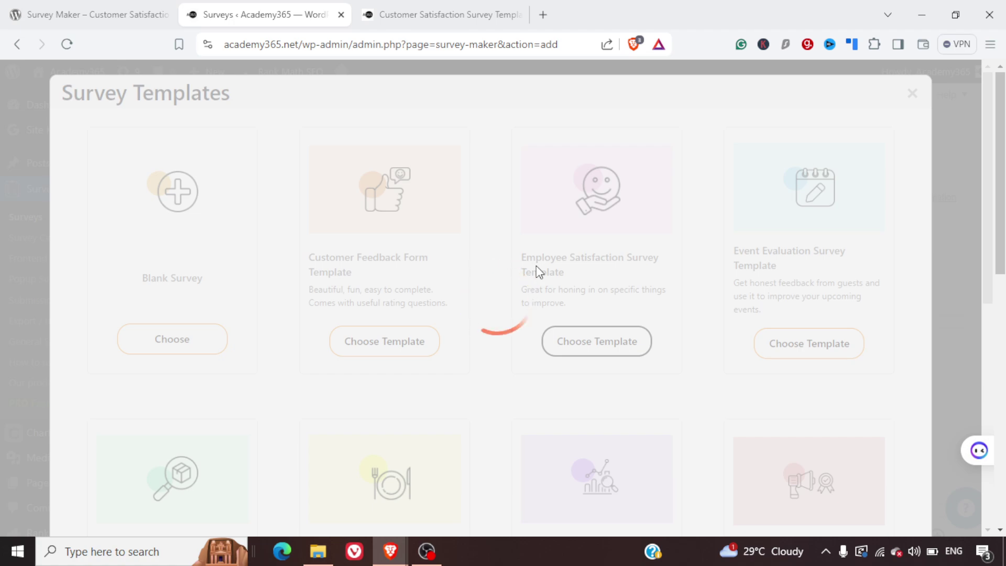
key(ctrl+plus)
key(ctrl+plus)
key(ctrl+plus)
key(ctrl+plus)
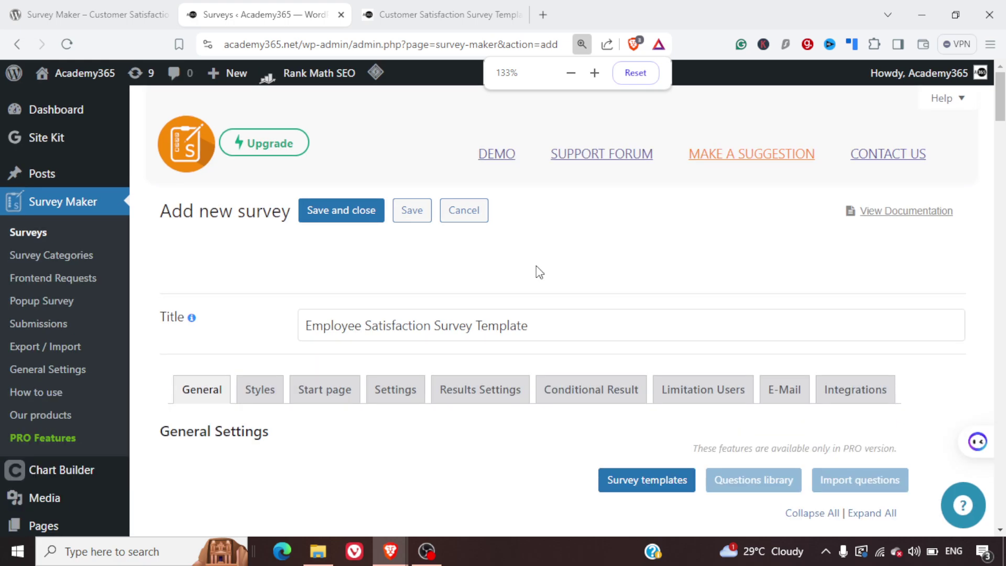
key(ctrl+0)
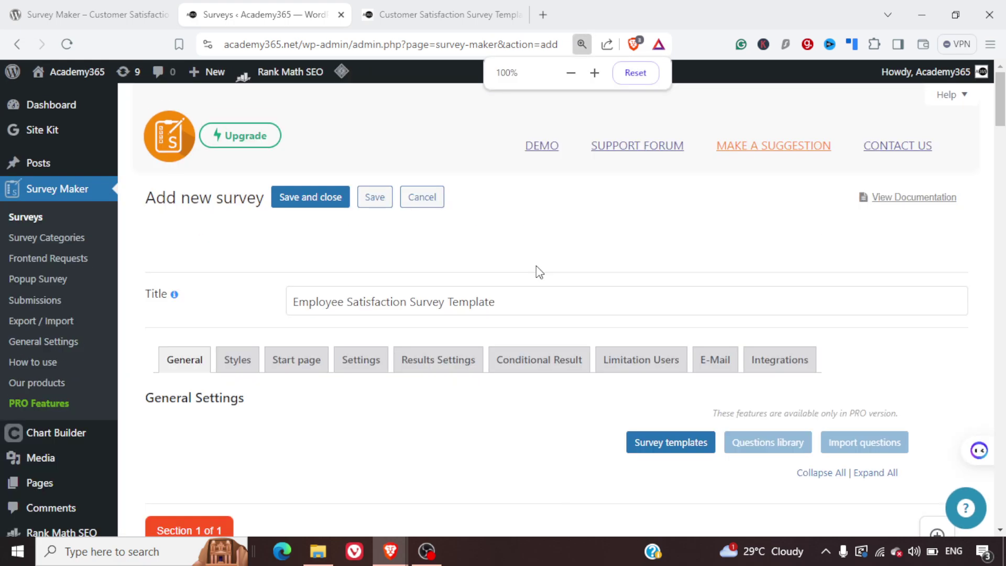
scroll(536, 266, down, 5)
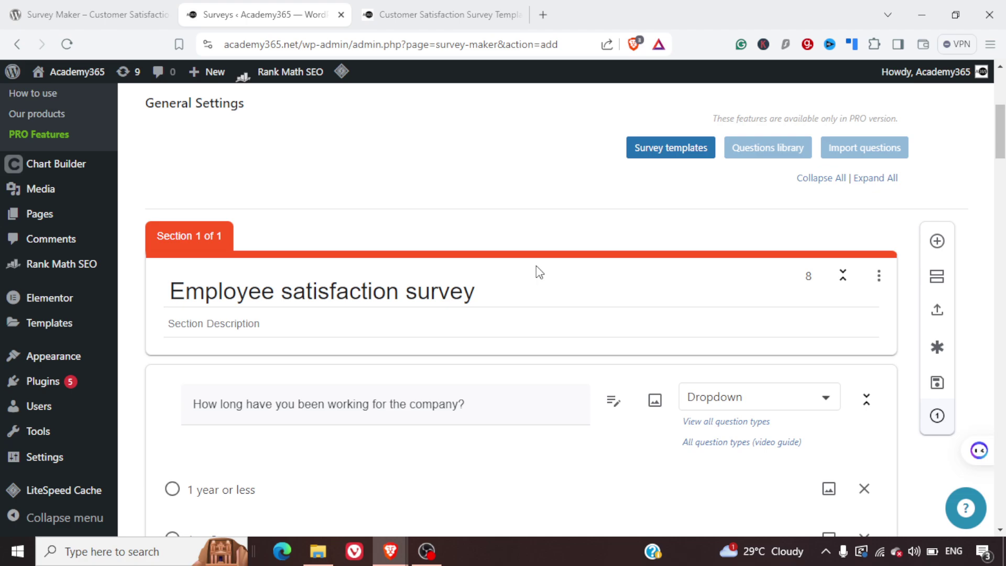
scroll(540, 367, down, 4)
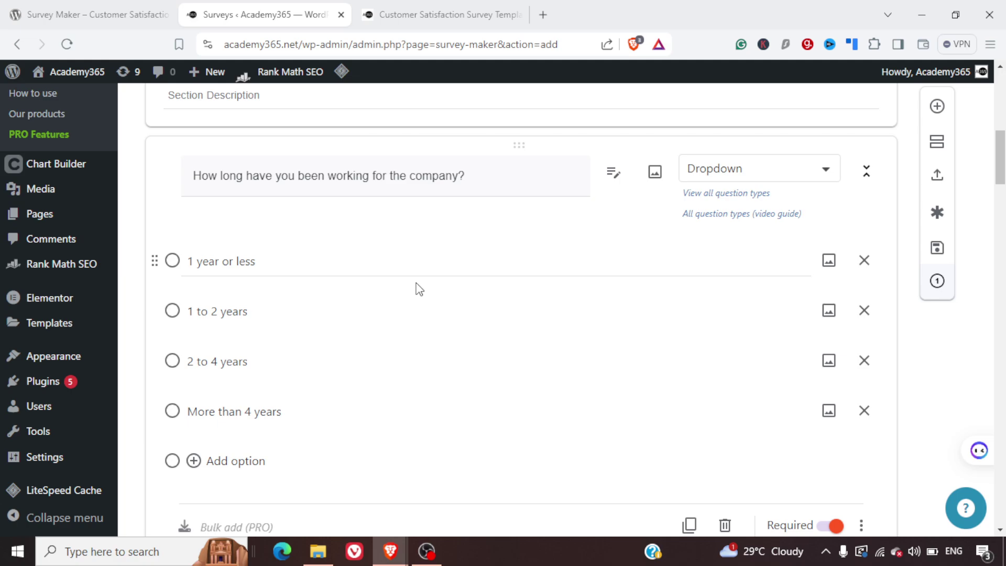
scroll(415, 288, down, 7)
scroll(417, 283, down, 2)
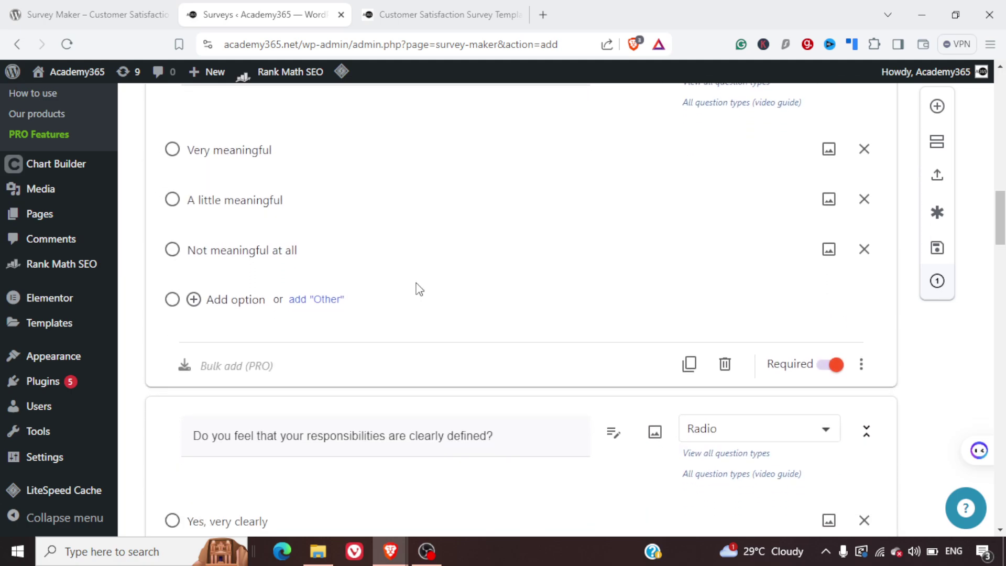
scroll(420, 289, up, 2)
scroll(419, 290, up, 8)
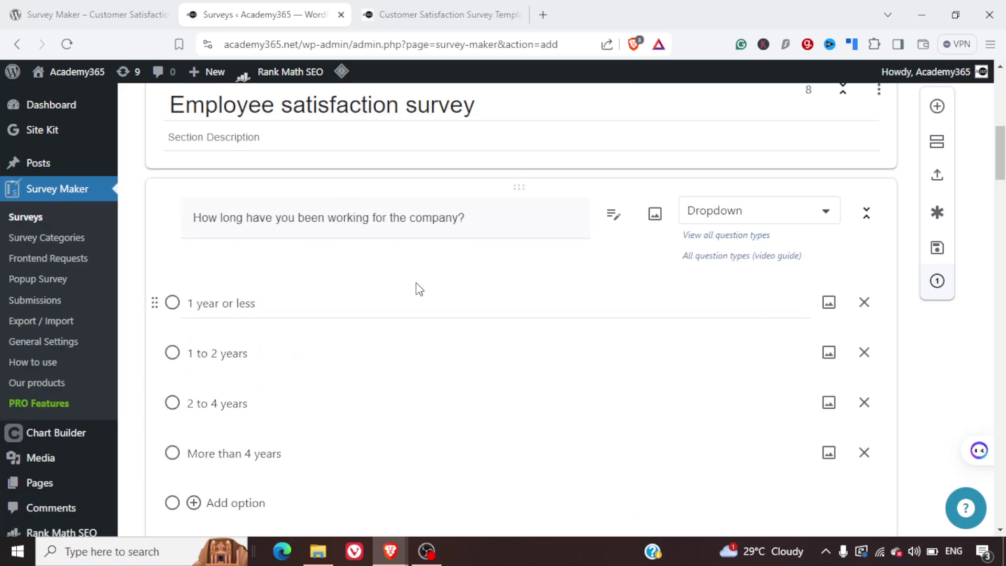
scroll(420, 289, up, 2)
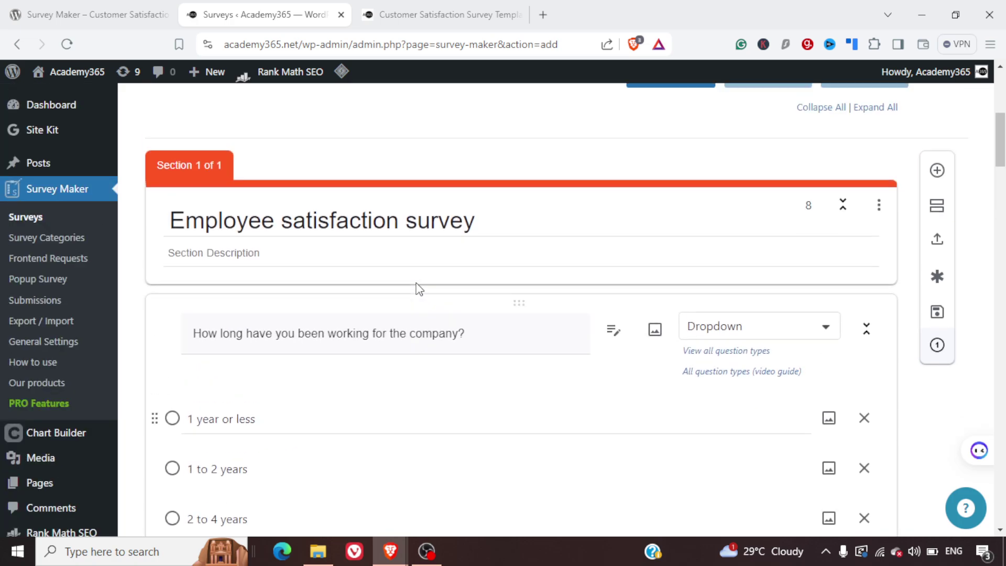
scroll(419, 289, down, 8)
scroll(419, 289, down, 9)
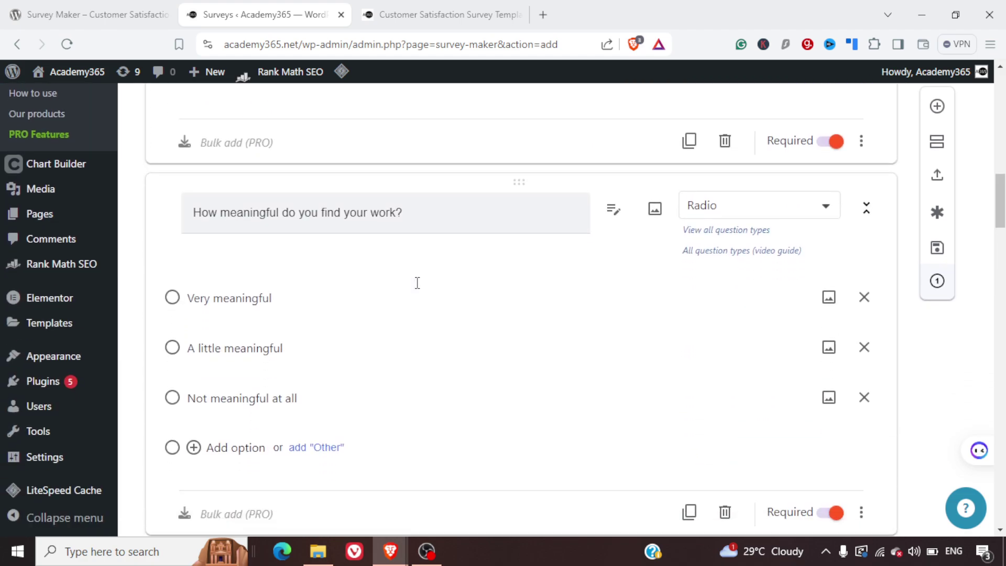
scroll(419, 289, up, 1)
scroll(420, 289, up, 2)
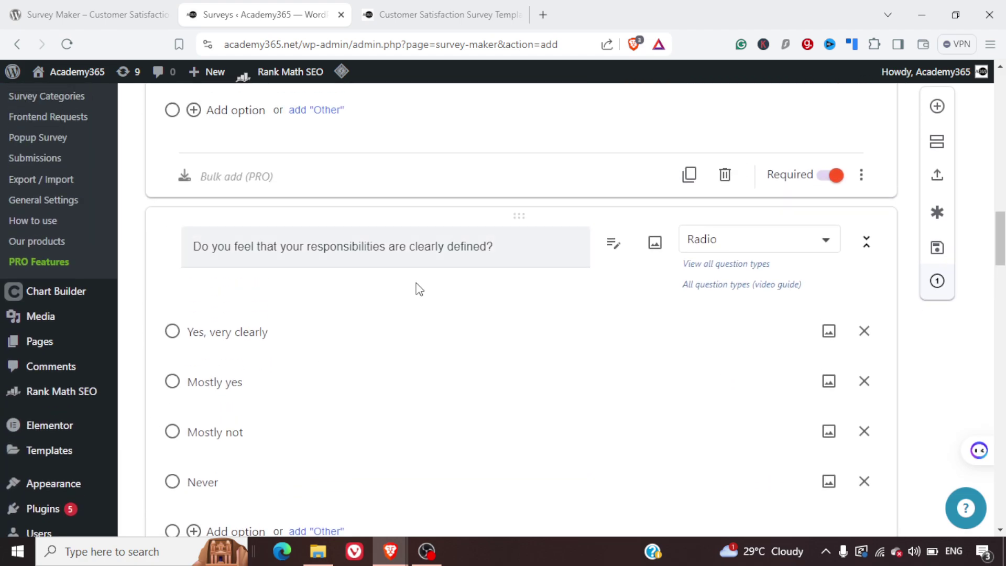
scroll(416, 288, up, 1)
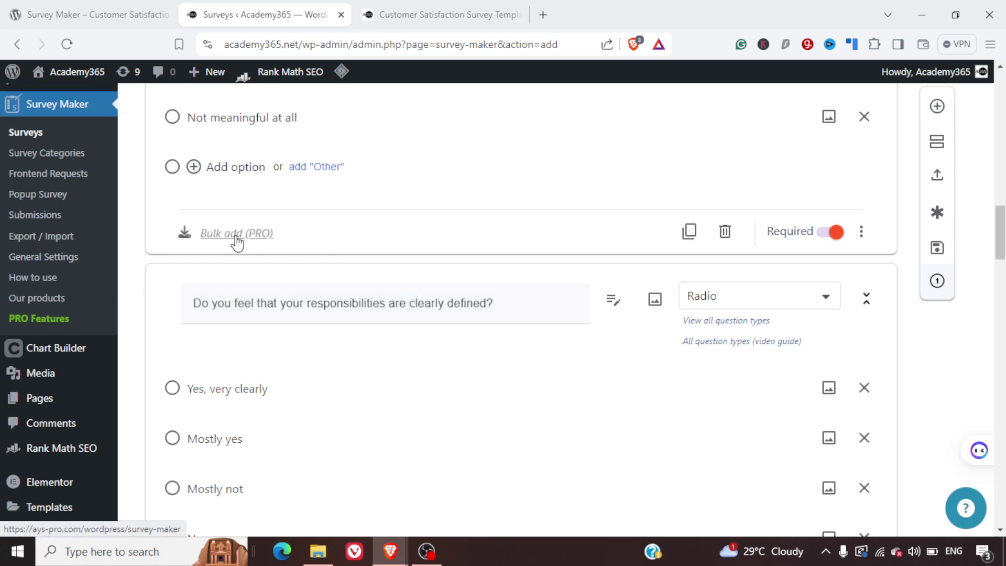
scroll(508, 333, down, 8)
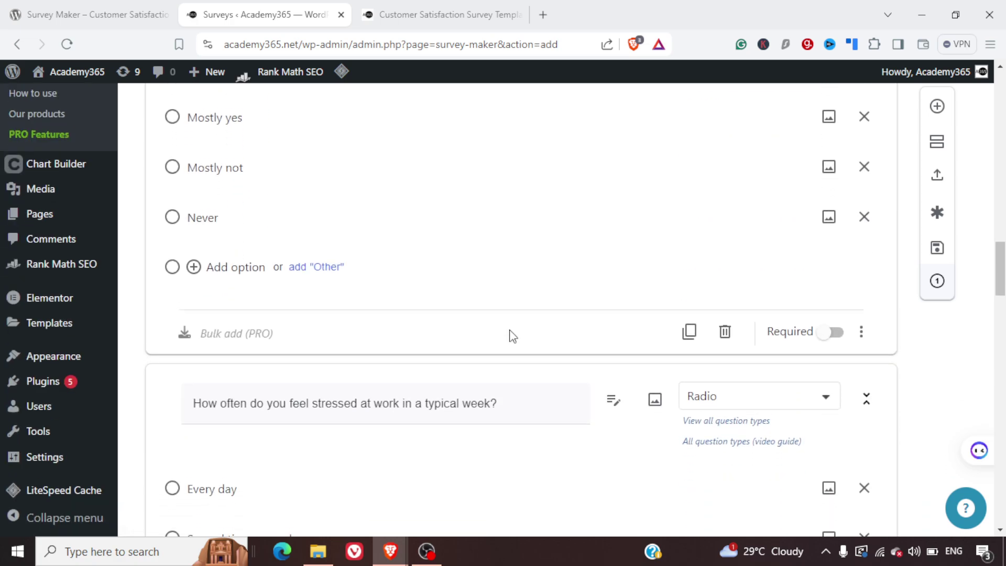
scroll(511, 330, up, 7)
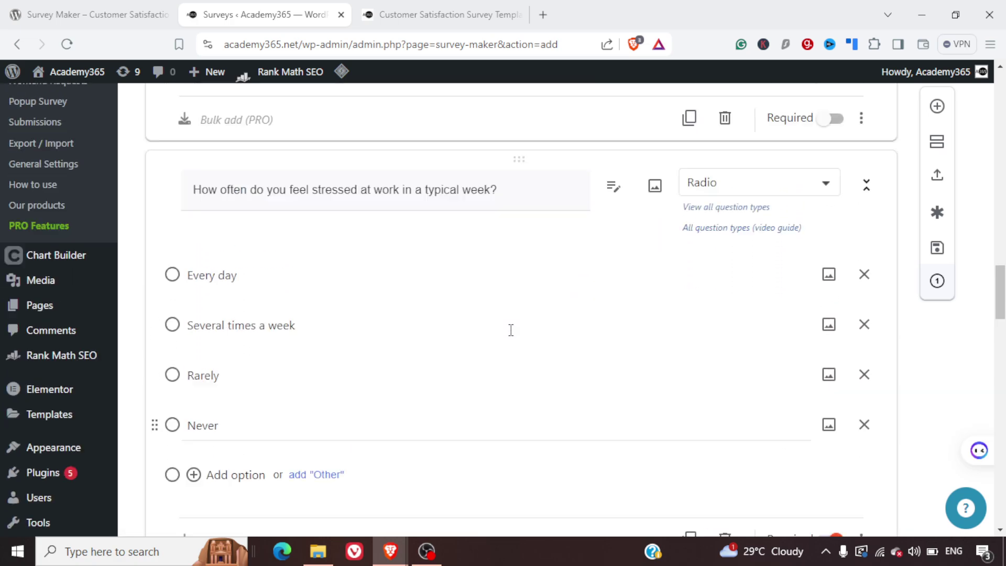
scroll(511, 330, up, 10)
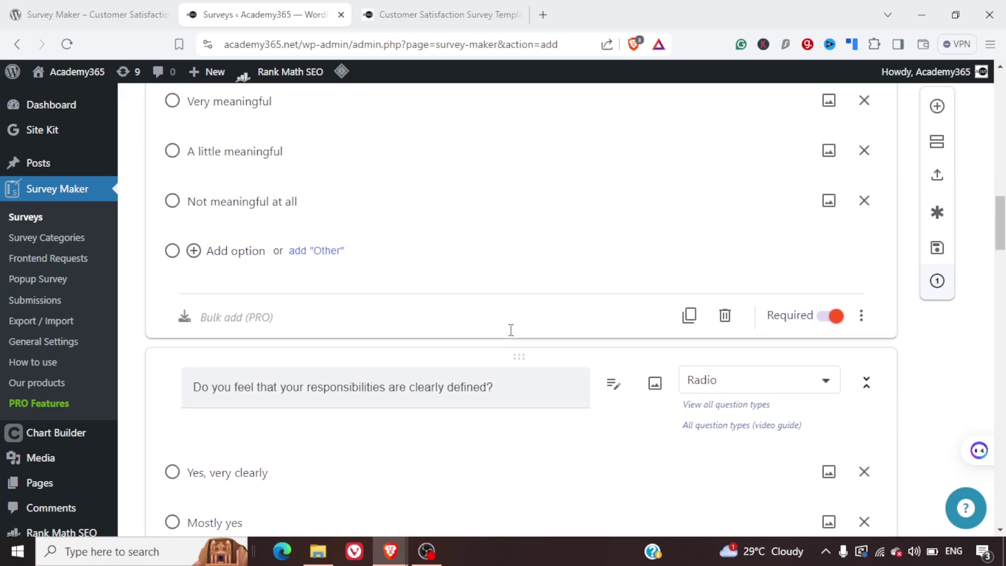
scroll(511, 330, up, 6)
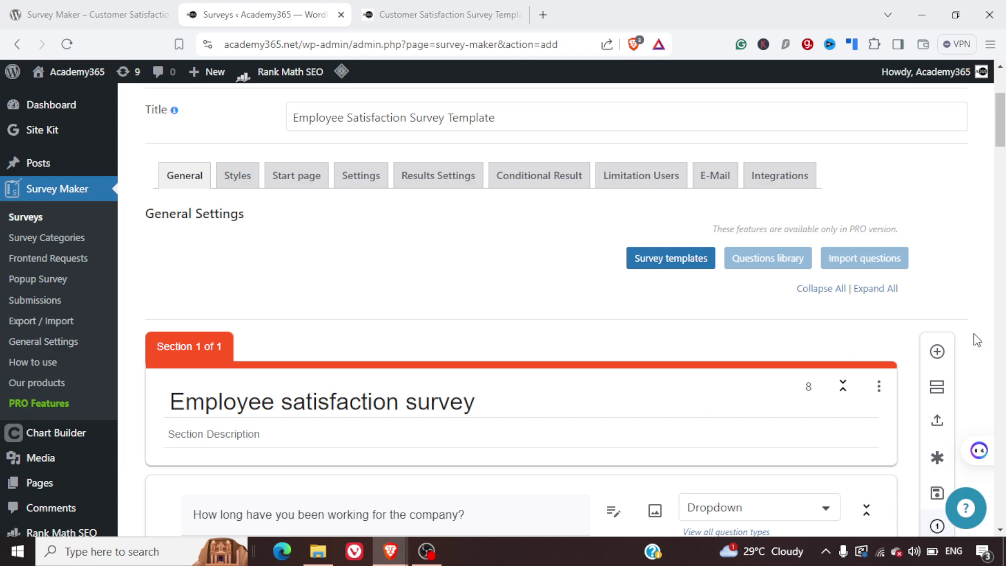
scroll(977, 340, down, 5)
scroll(974, 340, up, 2)
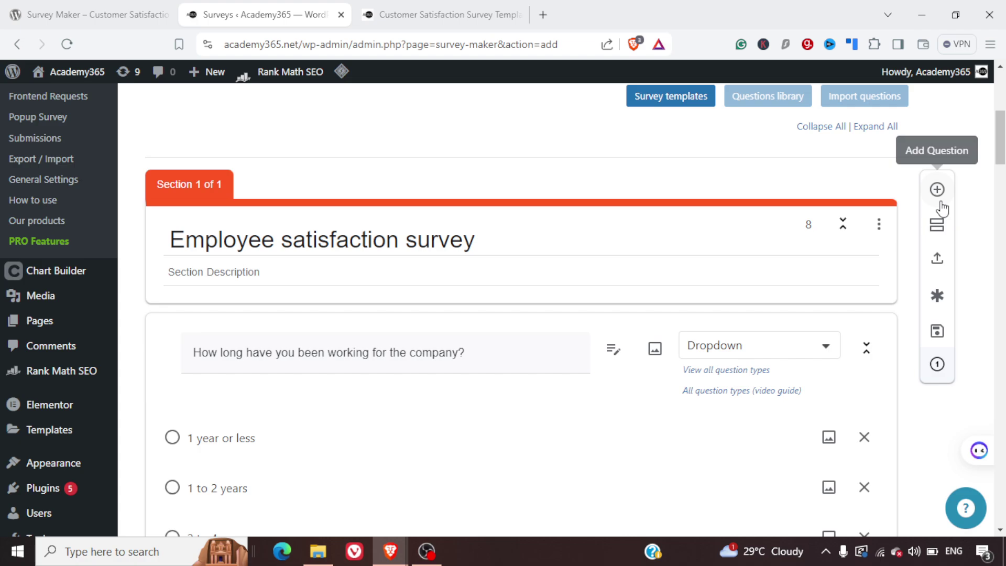
- Add a new question and, after browsing the question types, keep it as Radio
click(940, 202)
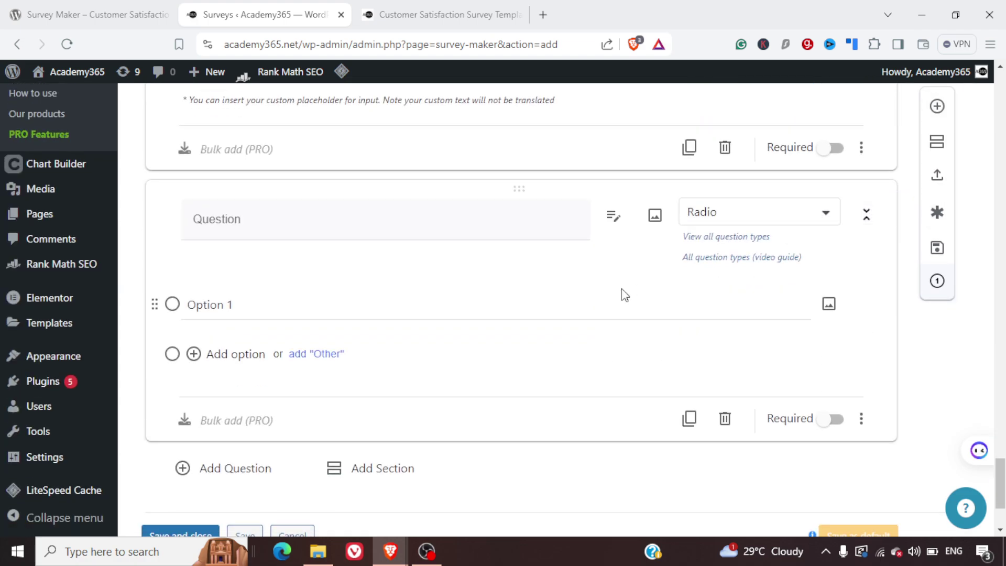
click(754, 220)
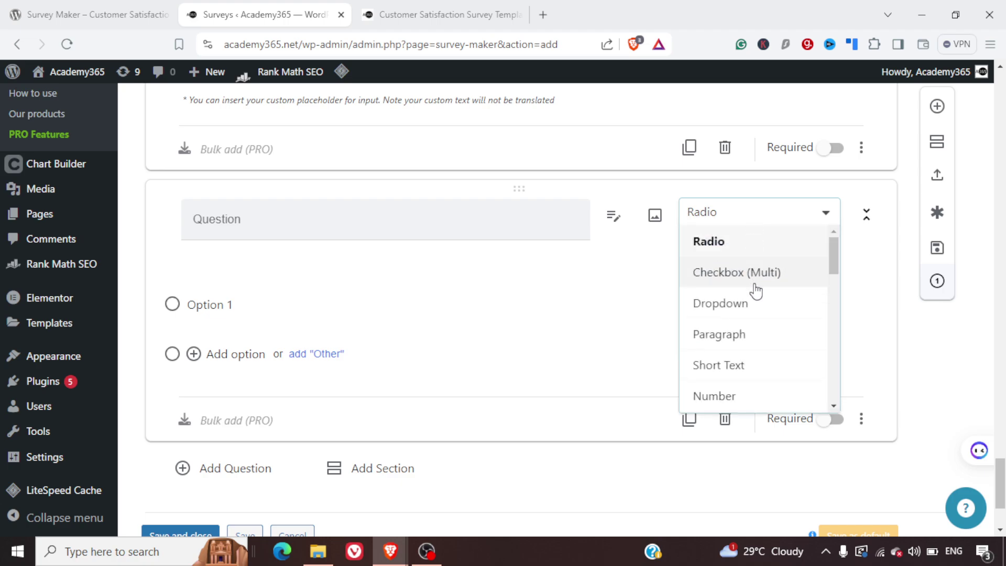
scroll(755, 291, down, 2)
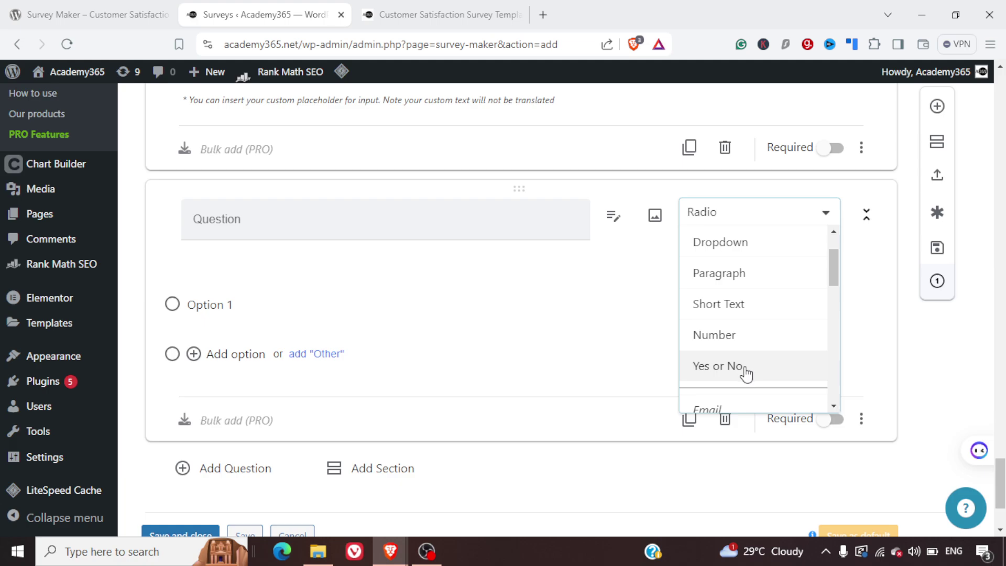
scroll(756, 335, down, 5)
scroll(764, 332, up, 3)
scroll(761, 335, down, 1)
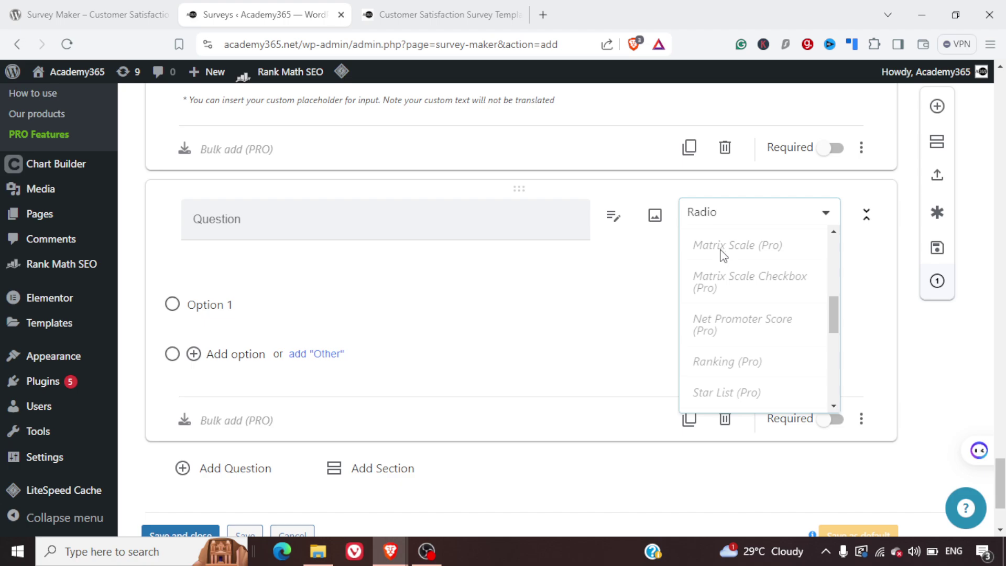
scroll(747, 273, down, 1)
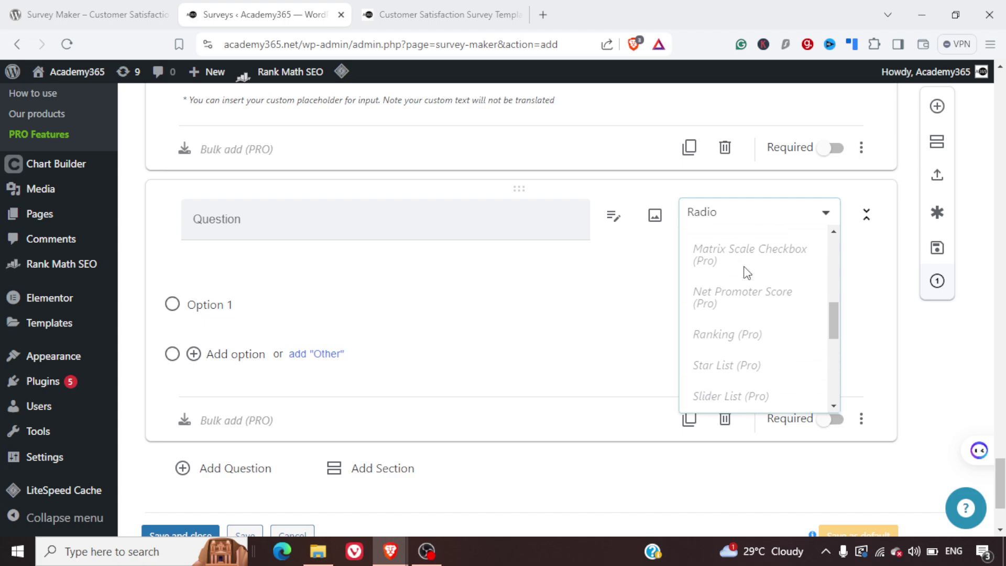
scroll(768, 332, down, 1)
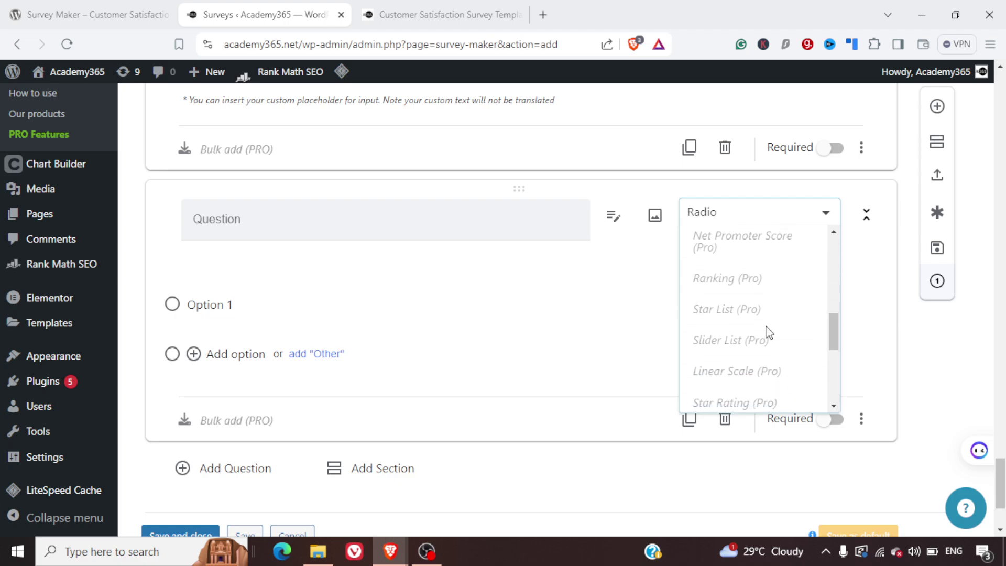
scroll(756, 346, down, 3)
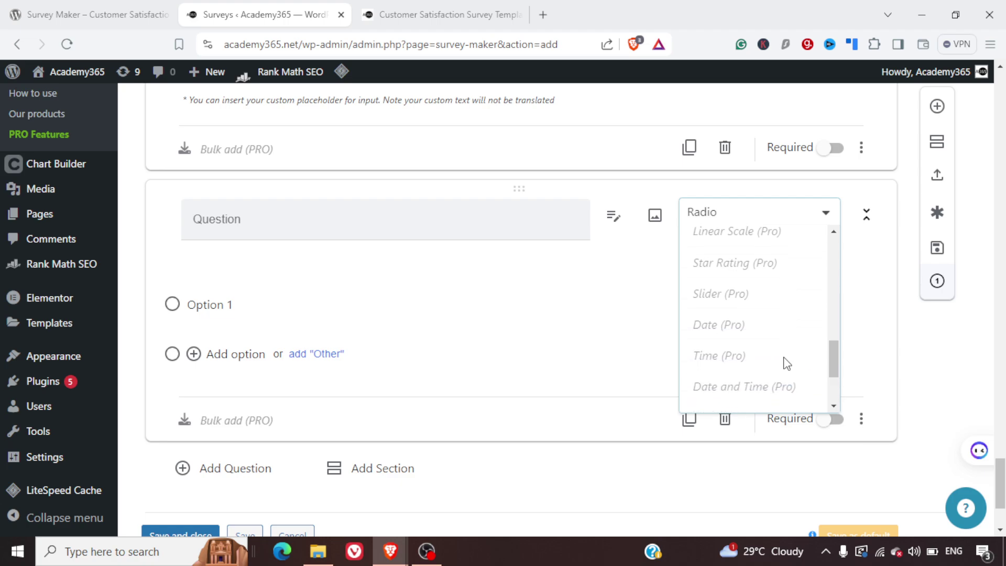
scroll(786, 363, up, 10)
scroll(785, 364, up, 7)
scroll(786, 364, down, 7)
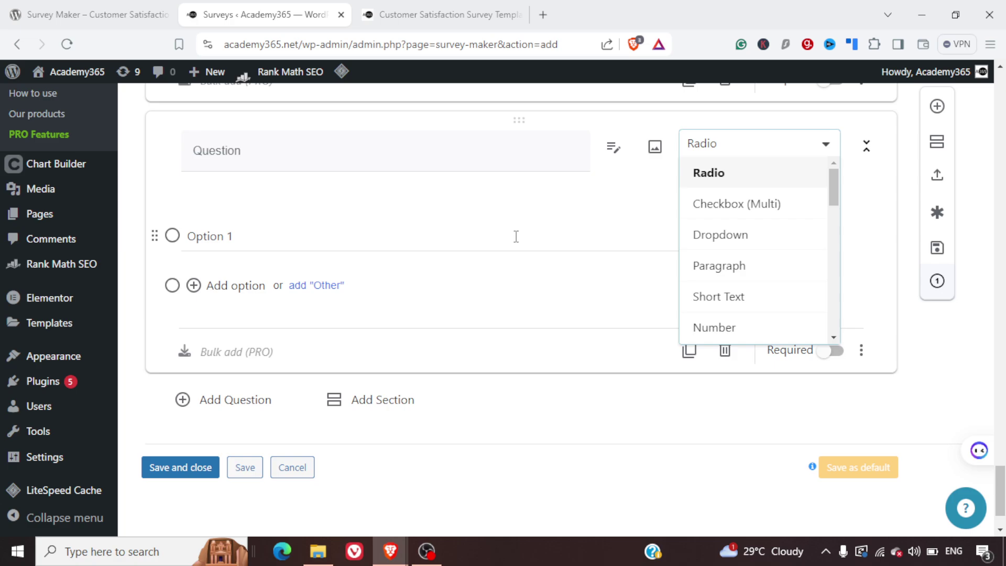
click(516, 237)
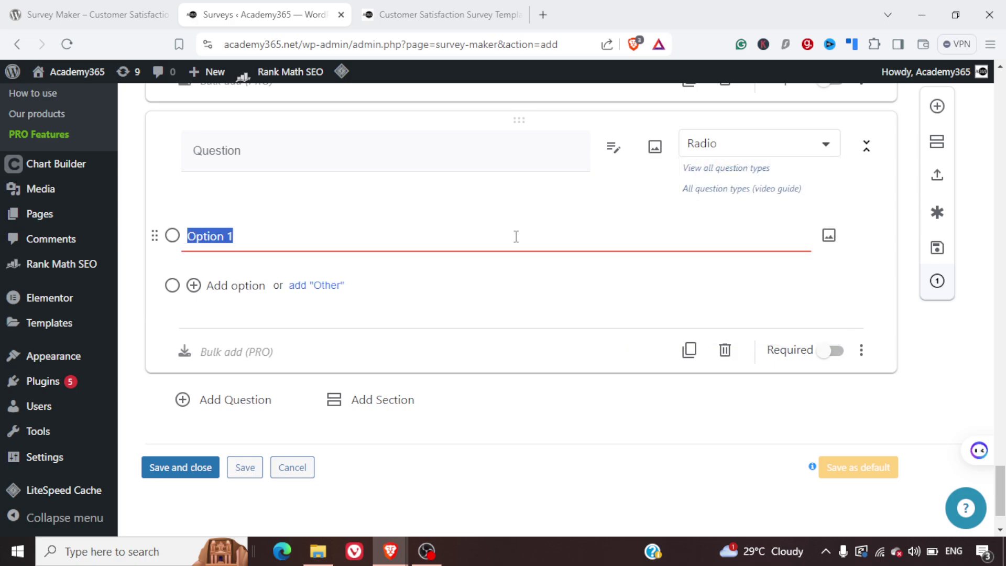
right_click(684, 264)
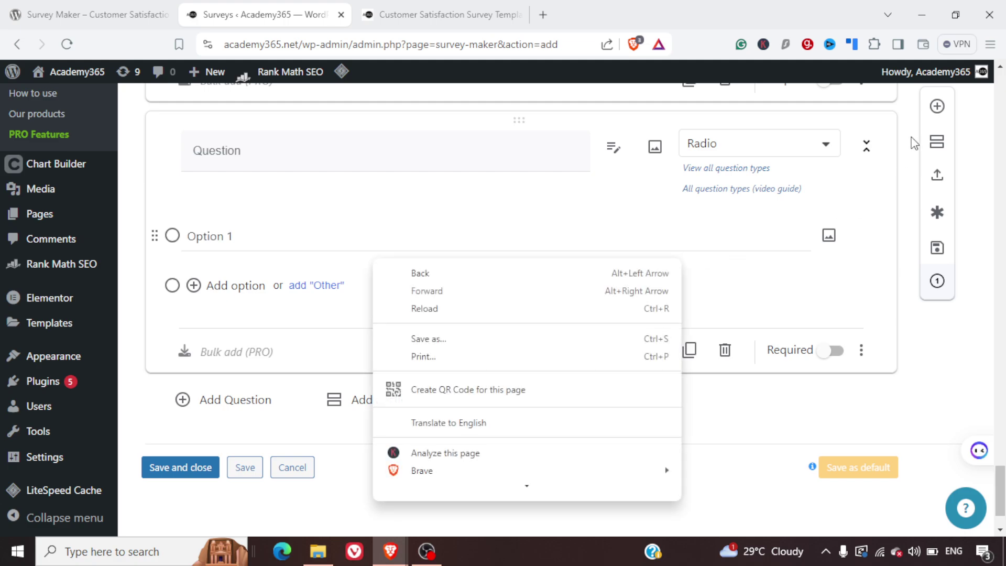
click(935, 147)
- Add an untitled Section 2 so the survey's questions span two sections
click(937, 141)
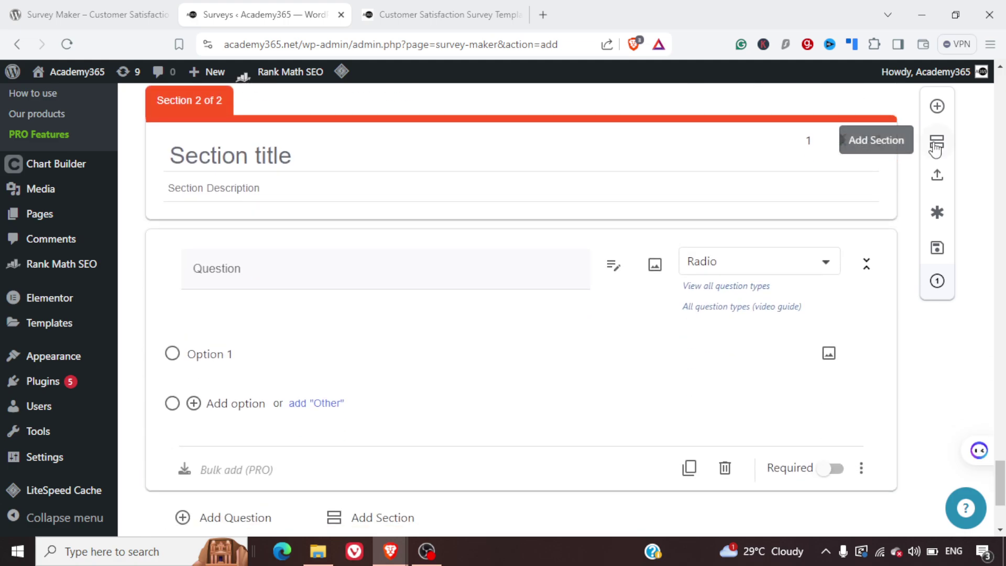
click(938, 178)
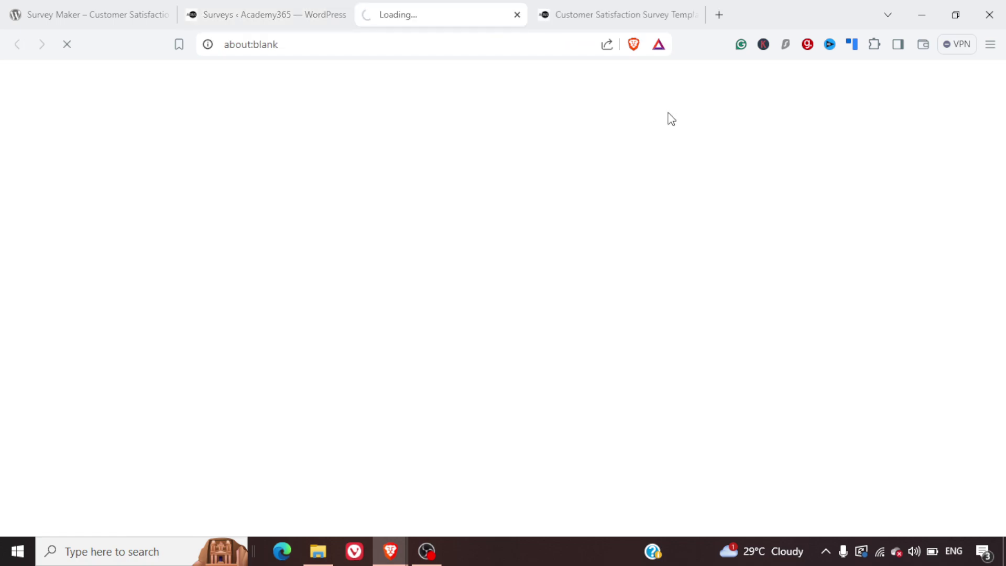
click(292, 11)
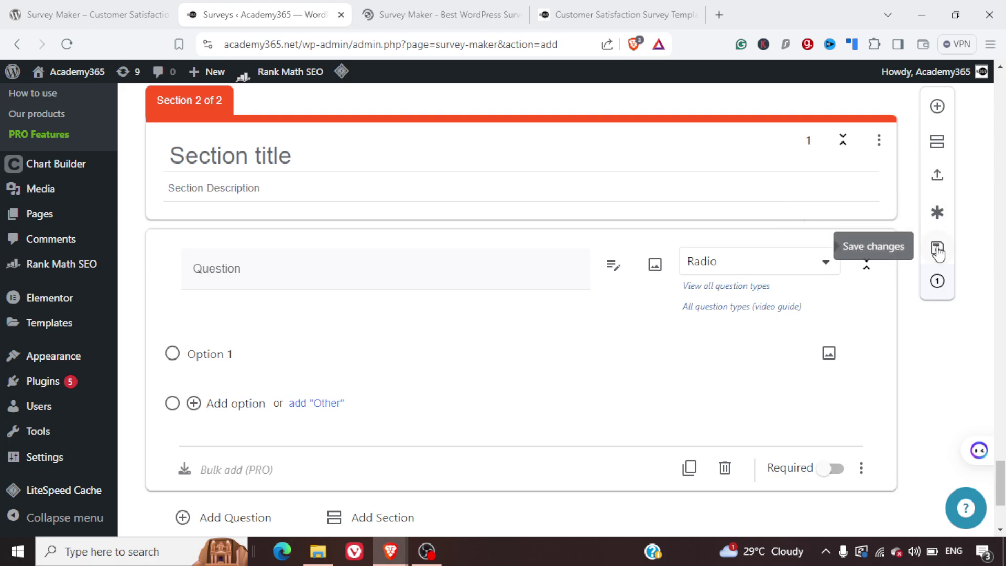
scroll(631, 227, up, 20)
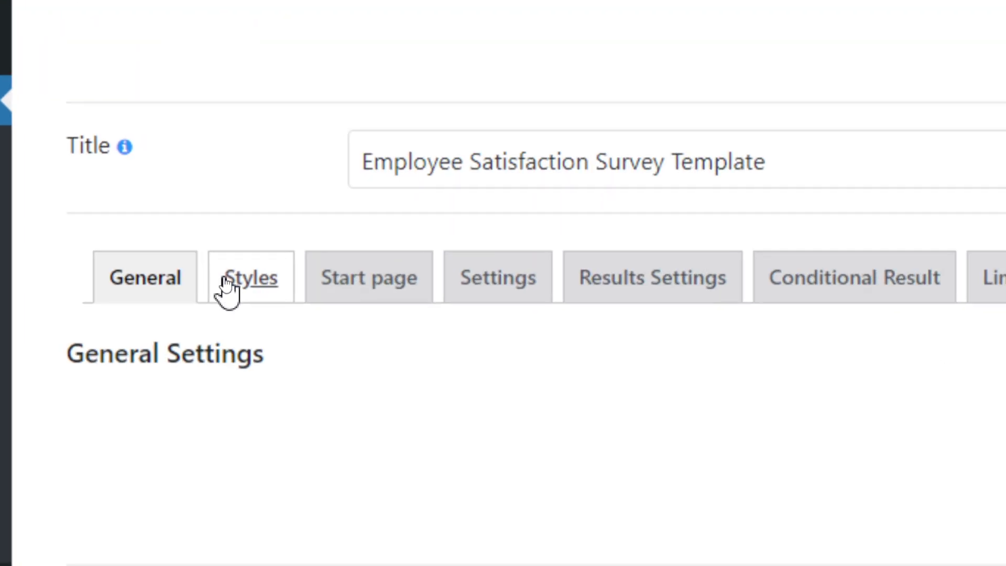
- Switch the survey's style to the Classic Dark theme
click(241, 281)
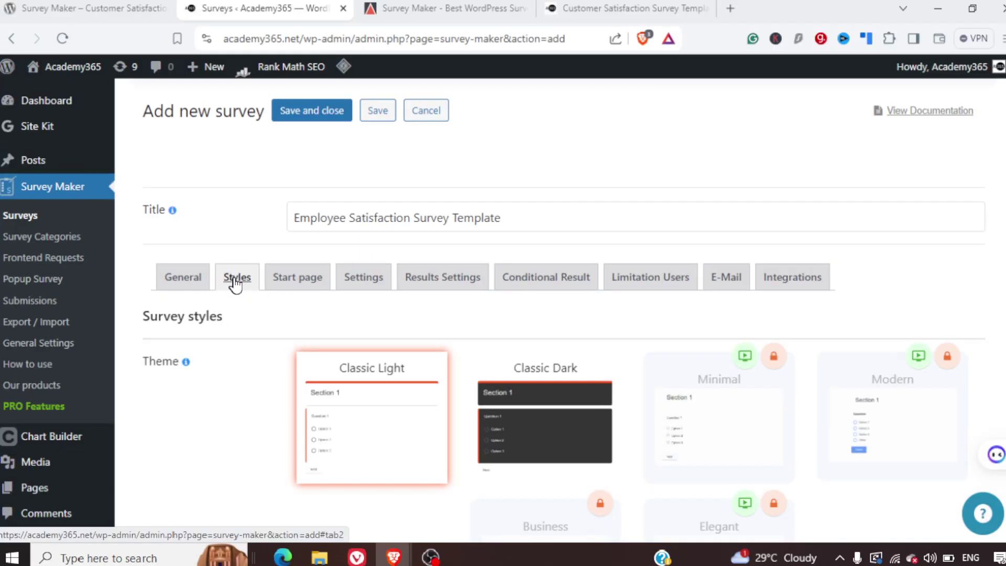
click(523, 438)
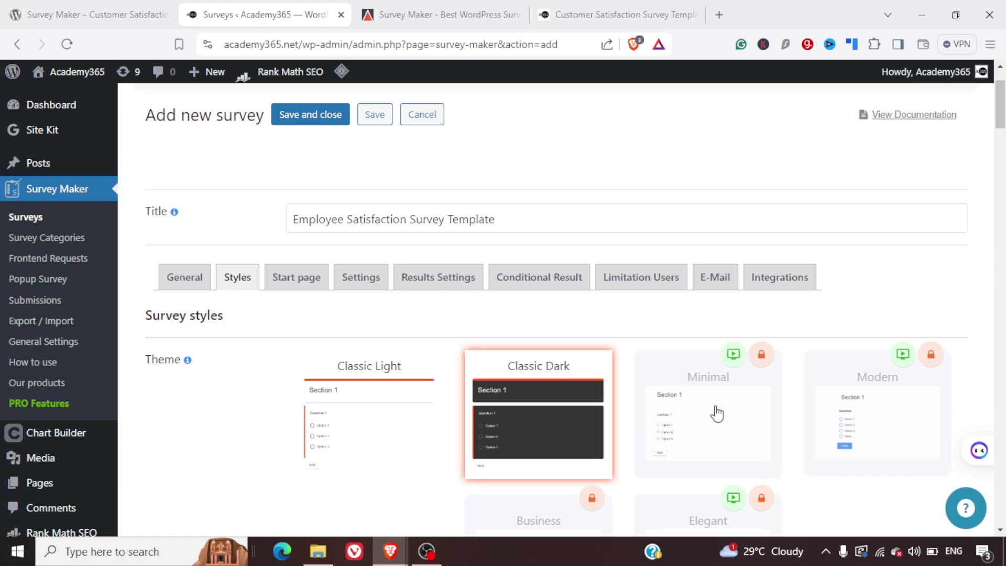
scroll(717, 414, down, 2)
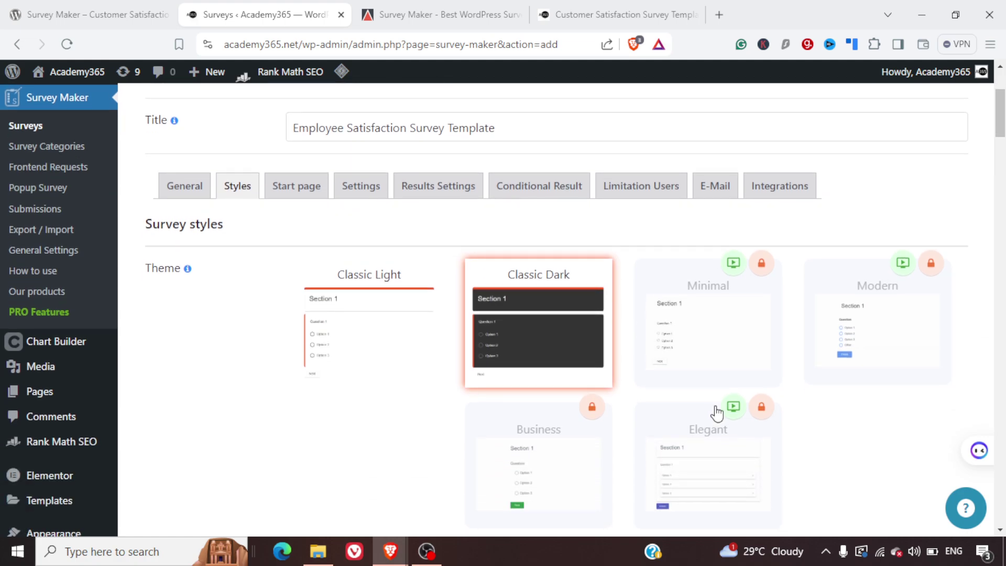
- Review the Start page title and description options, which are PRO-locked
click(302, 197)
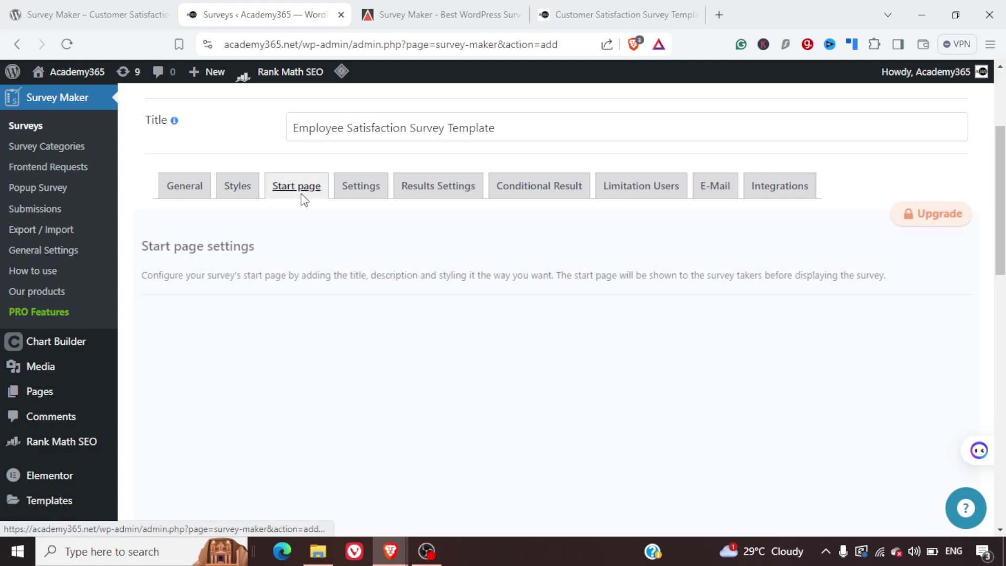
scroll(443, 362, down, 5)
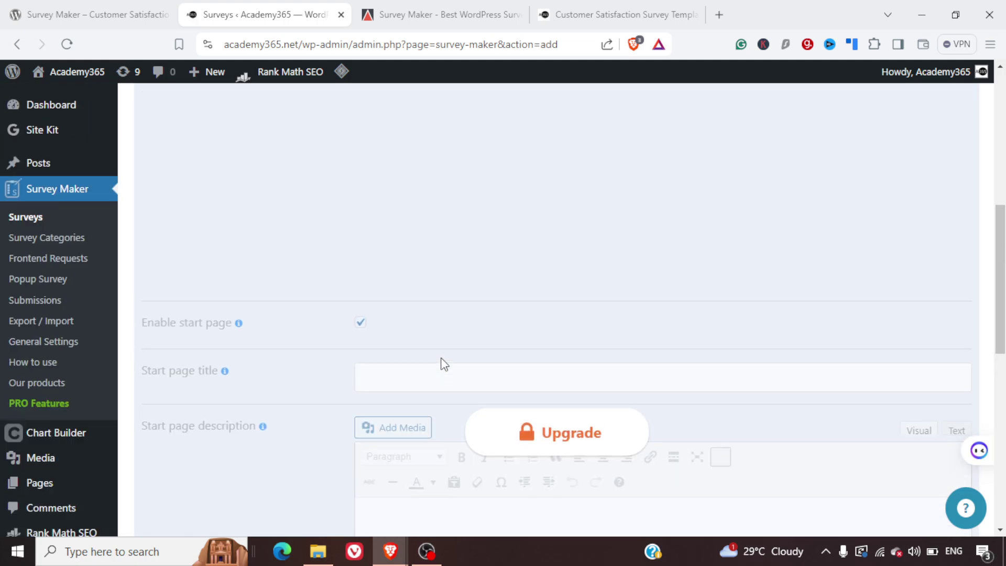
scroll(443, 362, up, 3)
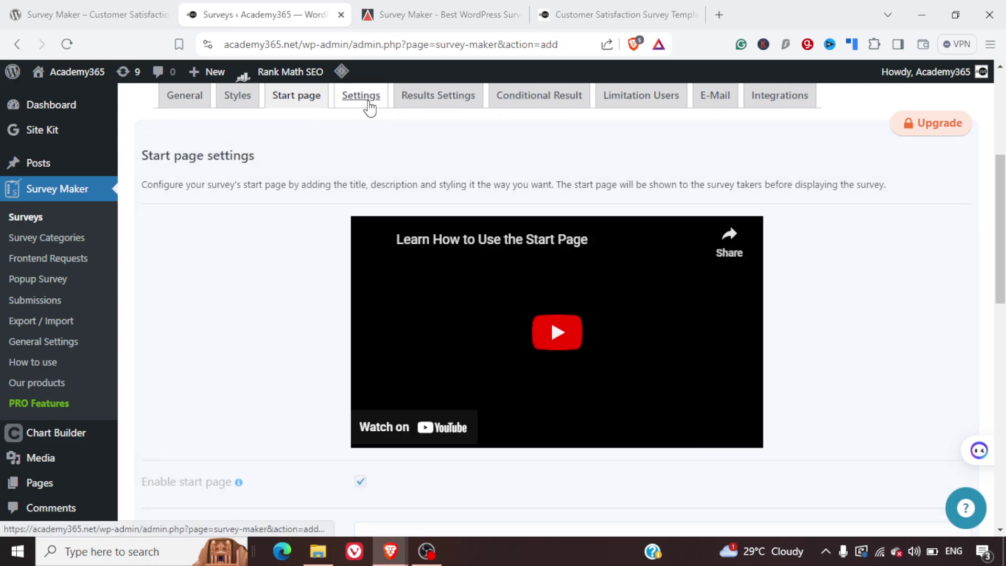
- Look over the Primary and Question Settings, including Published status and PRO-locked options
click(368, 104)
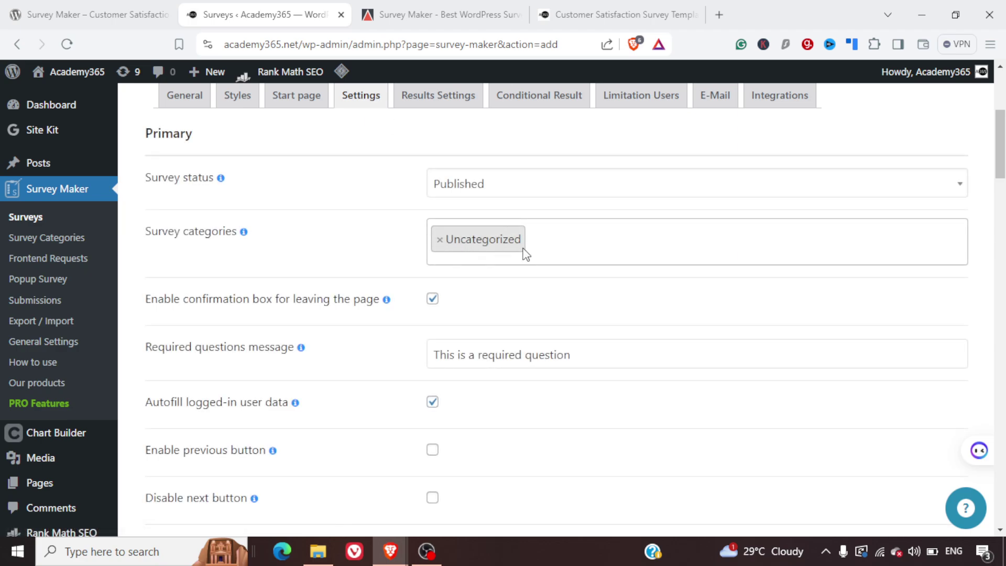
scroll(568, 259, up, 1)
scroll(568, 259, down, 3)
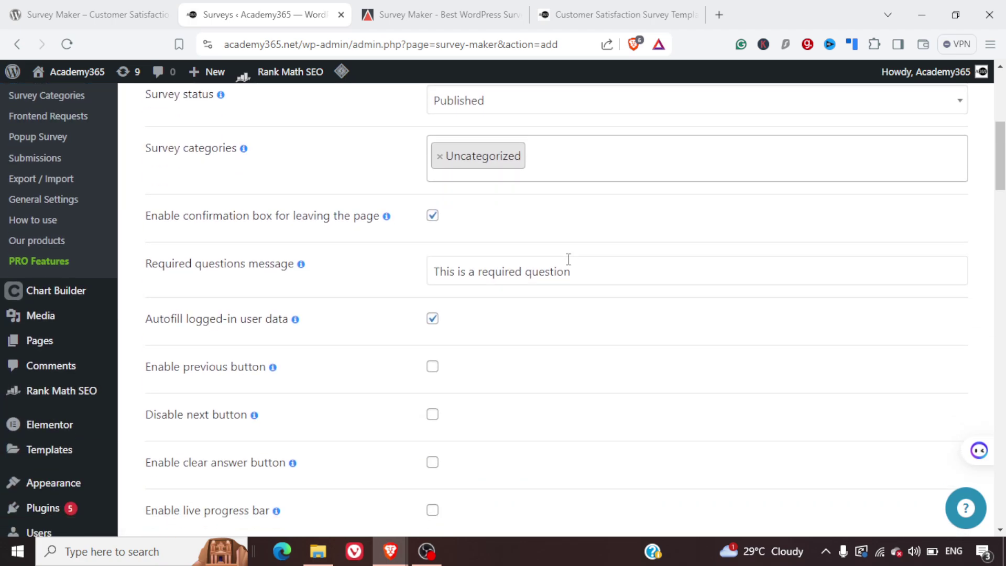
scroll(568, 259, down, 10)
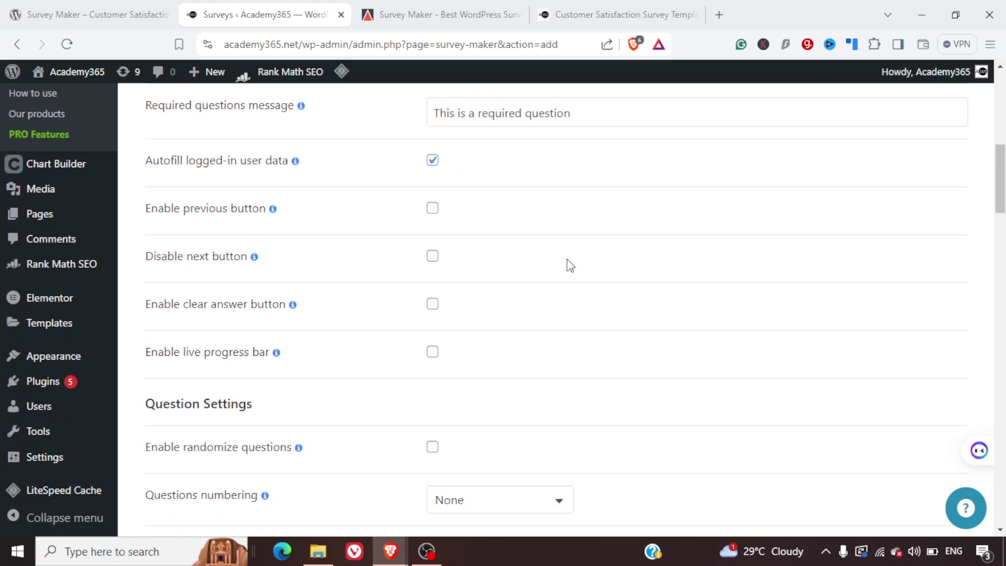
scroll(567, 259, down, 6)
scroll(567, 259, up, 3)
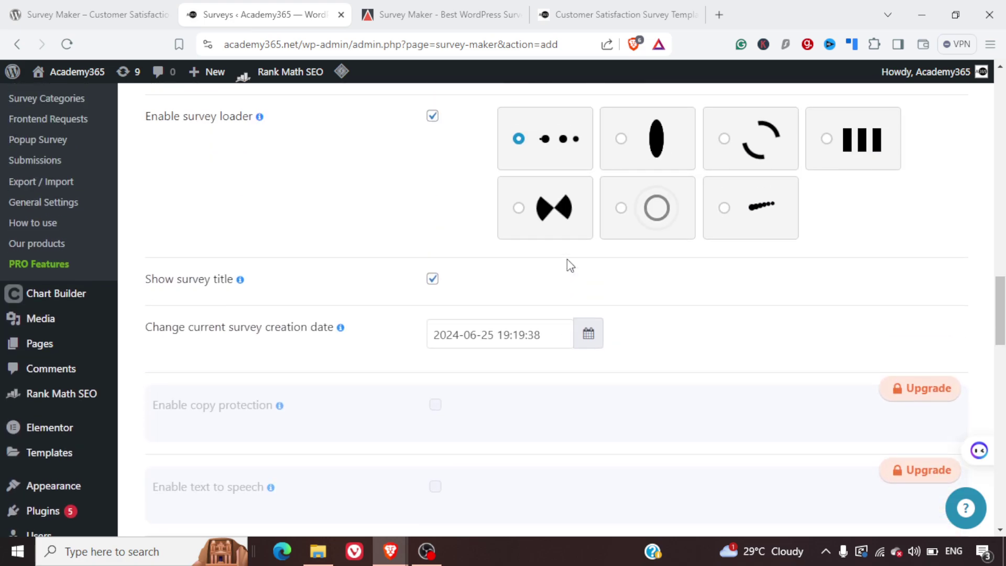
scroll(630, 300, down, 5)
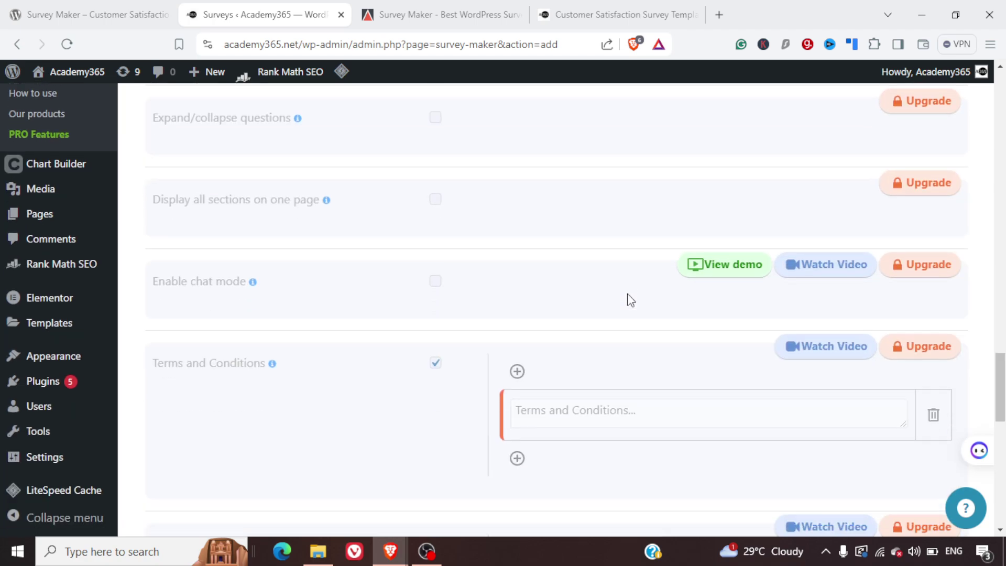
scroll(631, 300, up, 15)
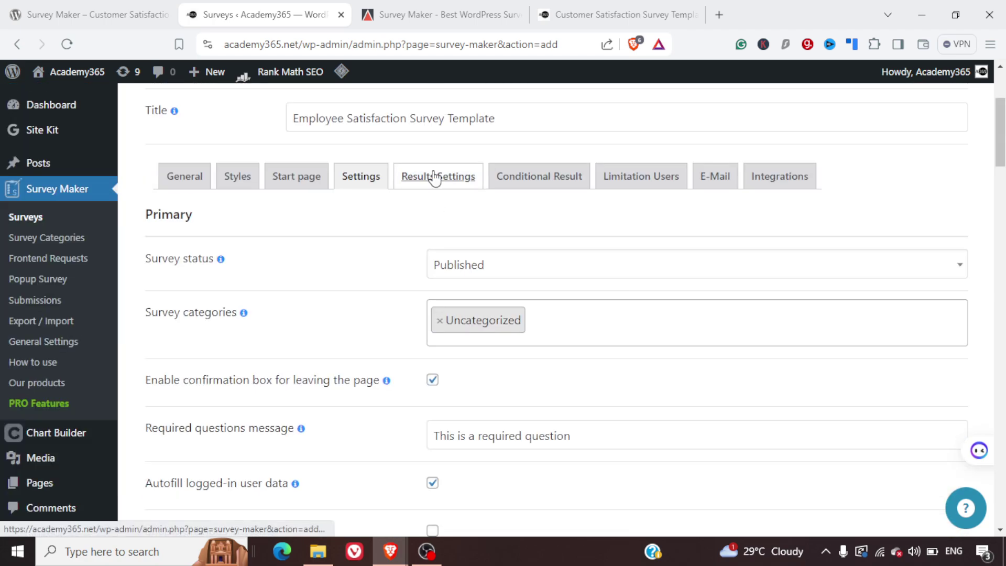
- Tick Redirect after submission in the survey's Results Settings
click(435, 178)
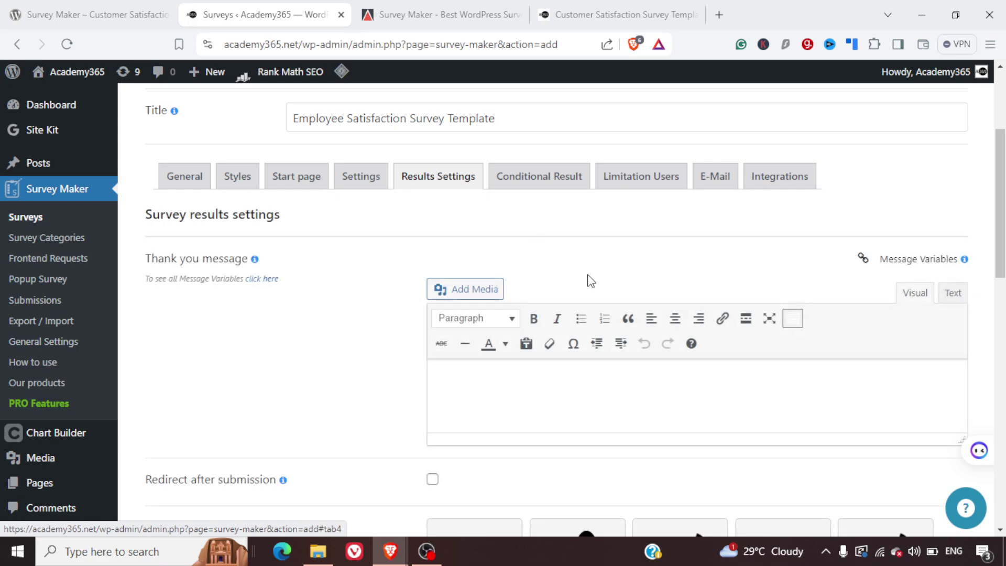
scroll(591, 282, down, 2)
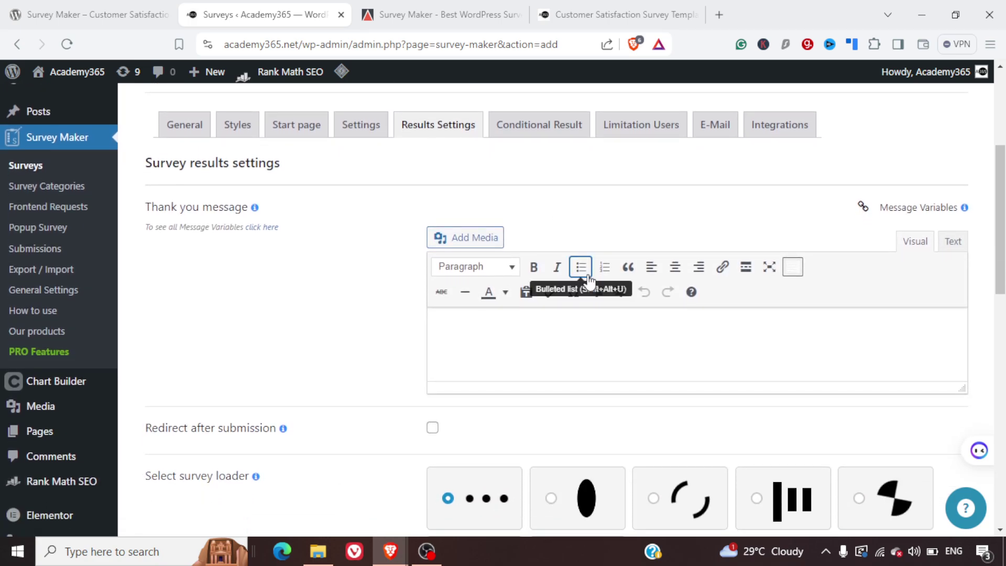
scroll(588, 274, down, 3)
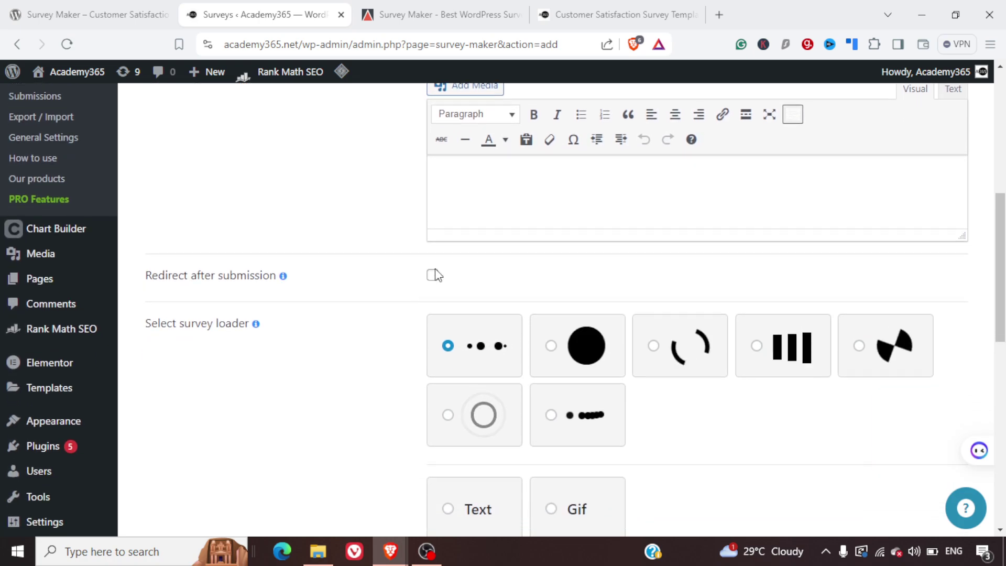
click(433, 275)
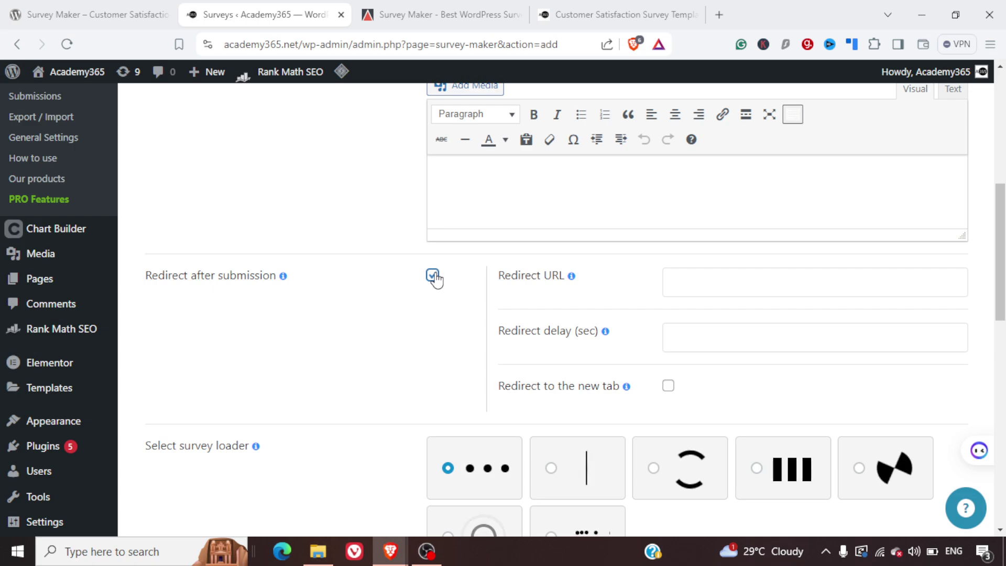
scroll(435, 278, down, 10)
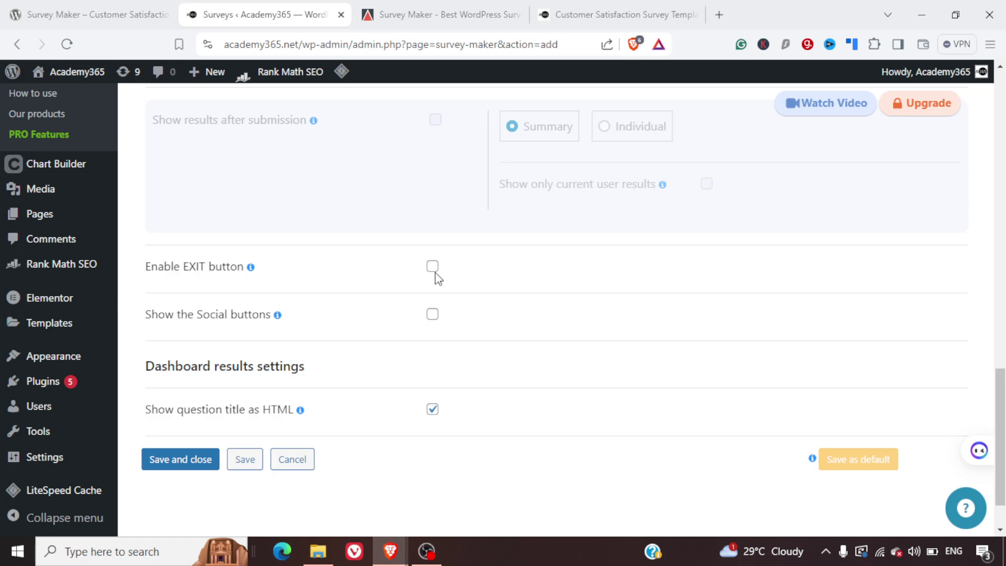
scroll(435, 272, up, 10)
scroll(436, 277, up, 3)
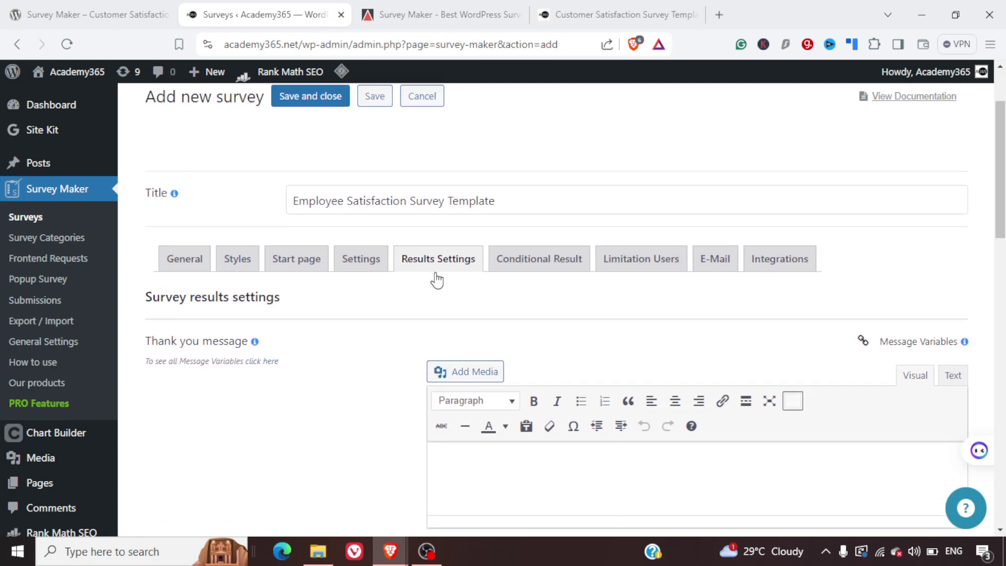
- Review the survey's Conditional Result settings
click(559, 262)
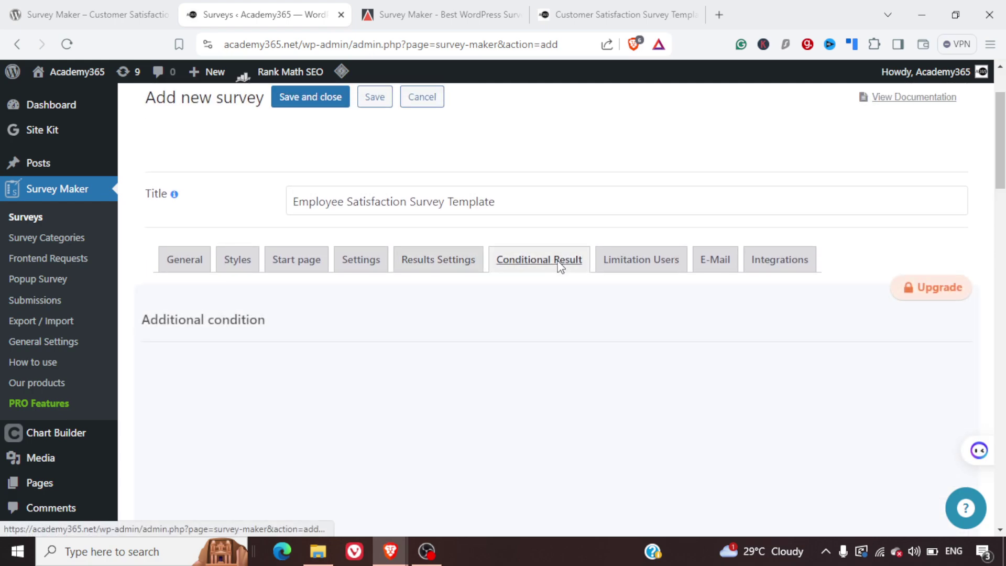
scroll(723, 348, down, 1)
scroll(721, 346, down, 4)
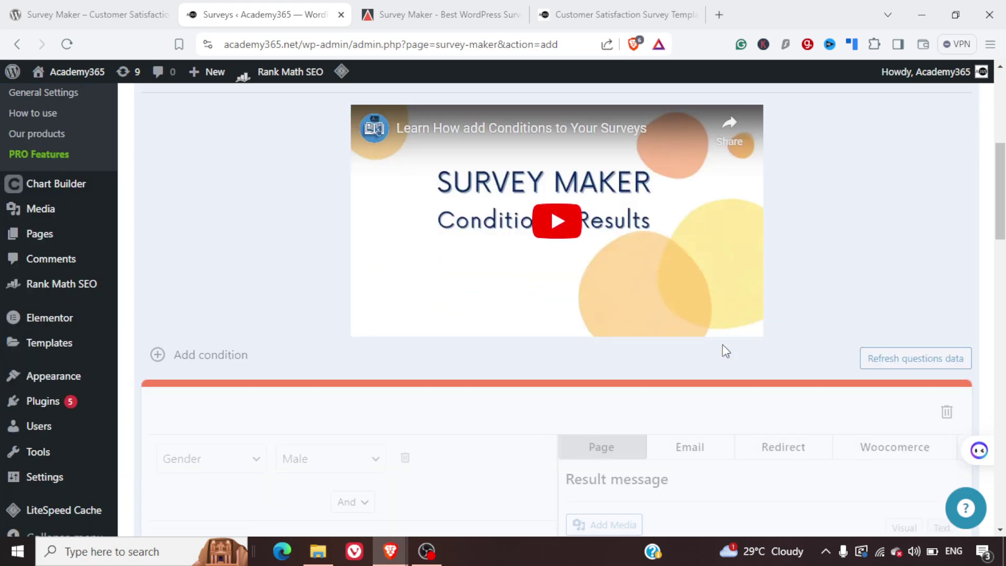
scroll(722, 348, up, 6)
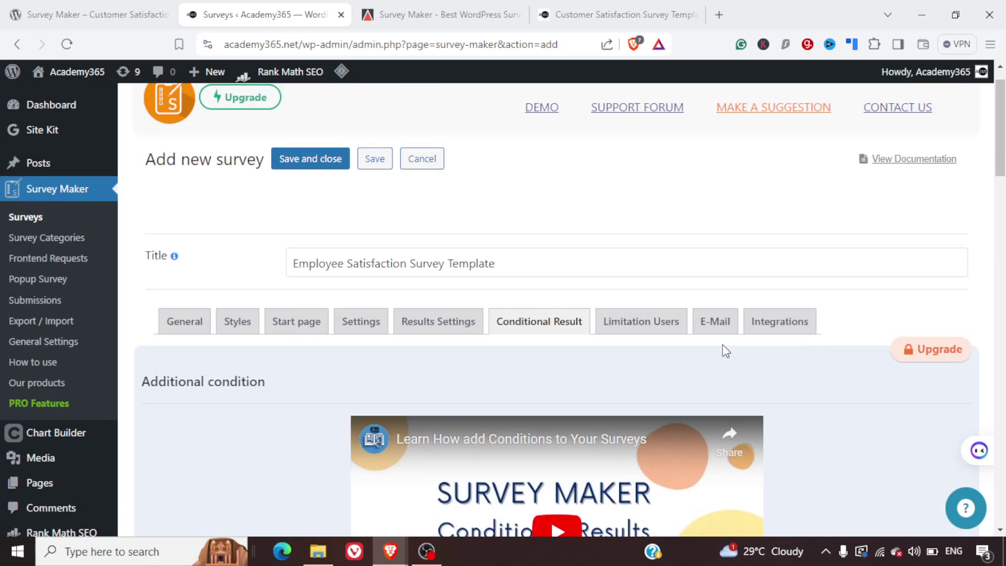
- Turn off Maximum number of attempts per user under Limitation Users, leaving E-Mail settings showing
click(621, 323)
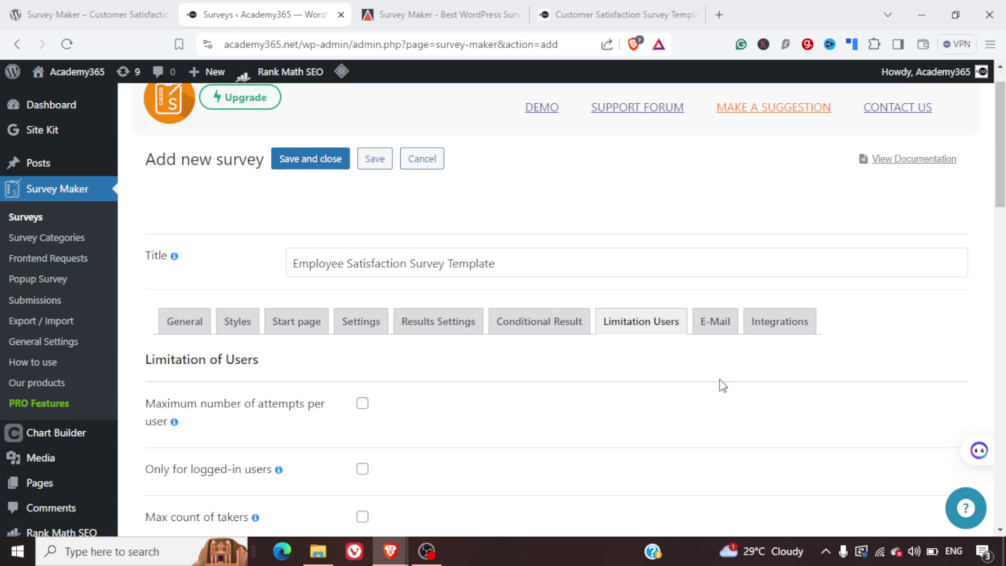
scroll(719, 382, down, 2)
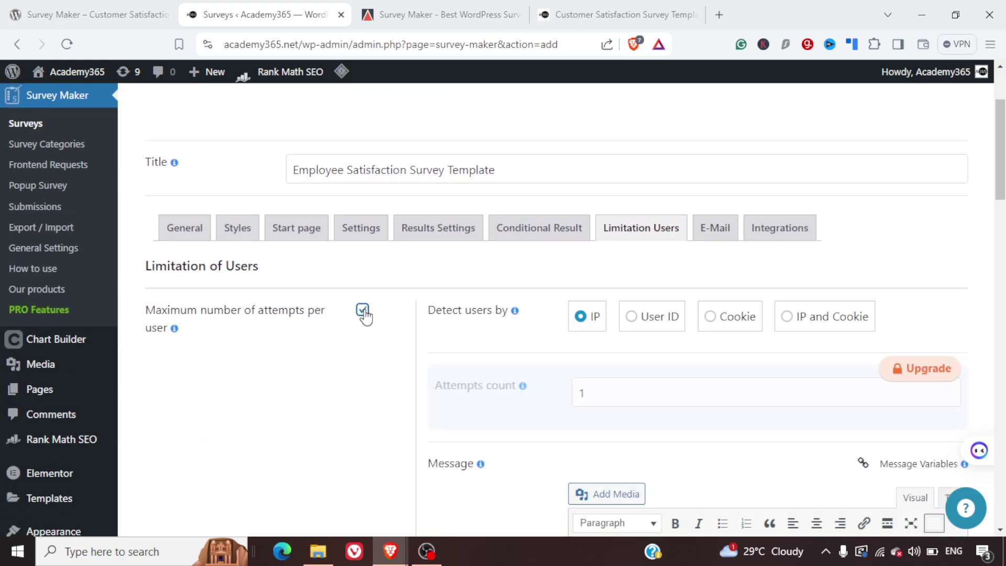
click(363, 311)
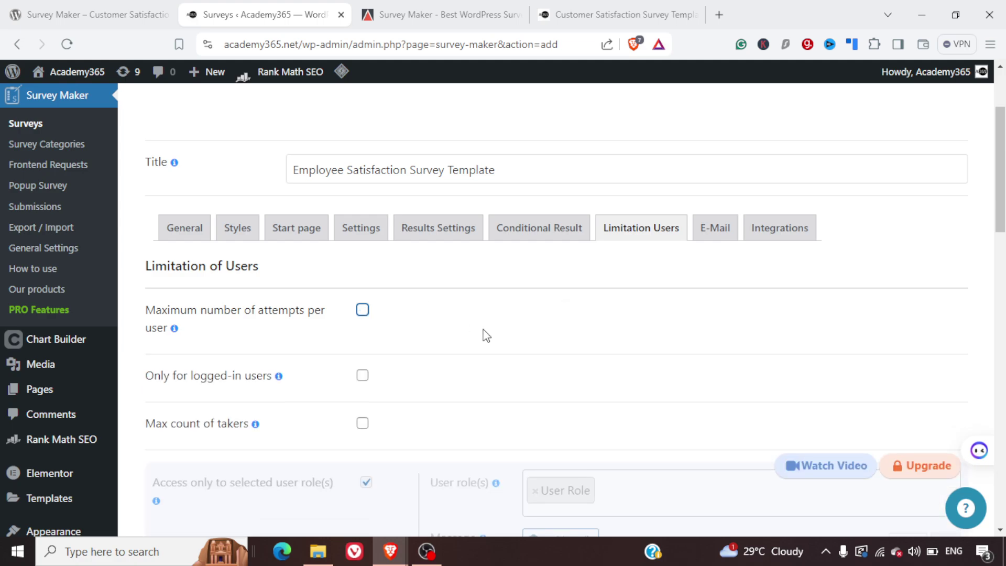
click(703, 240)
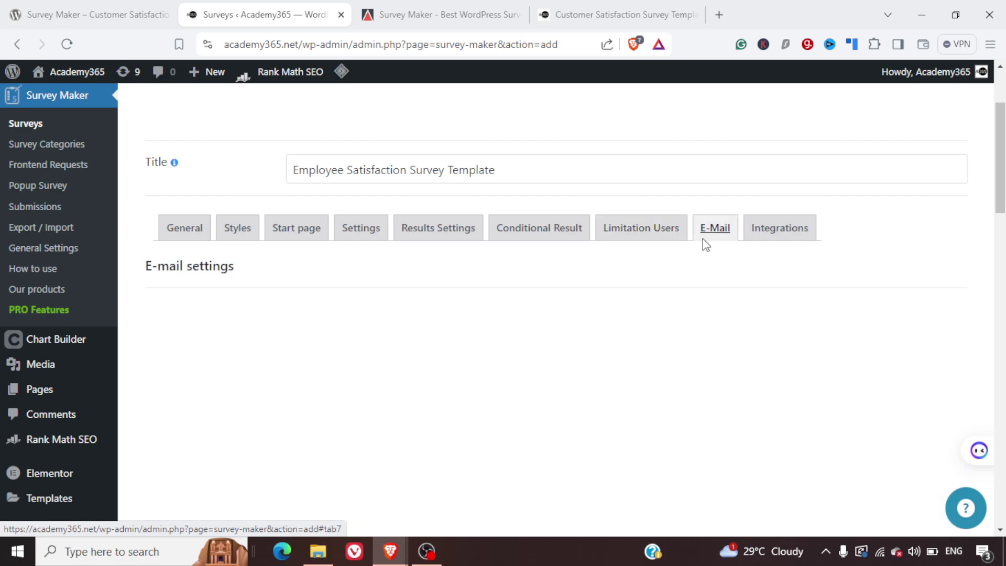
- Look over the PRO-locked MailChimp, Campaign Monitor, Zapier, Slack and Google integration options
scroll(674, 335, down, 1)
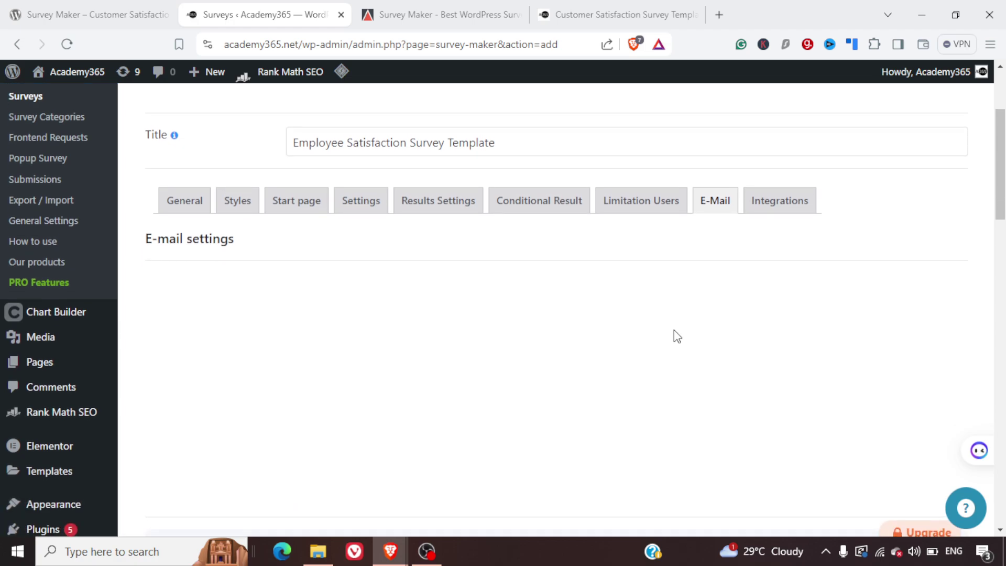
click(780, 206)
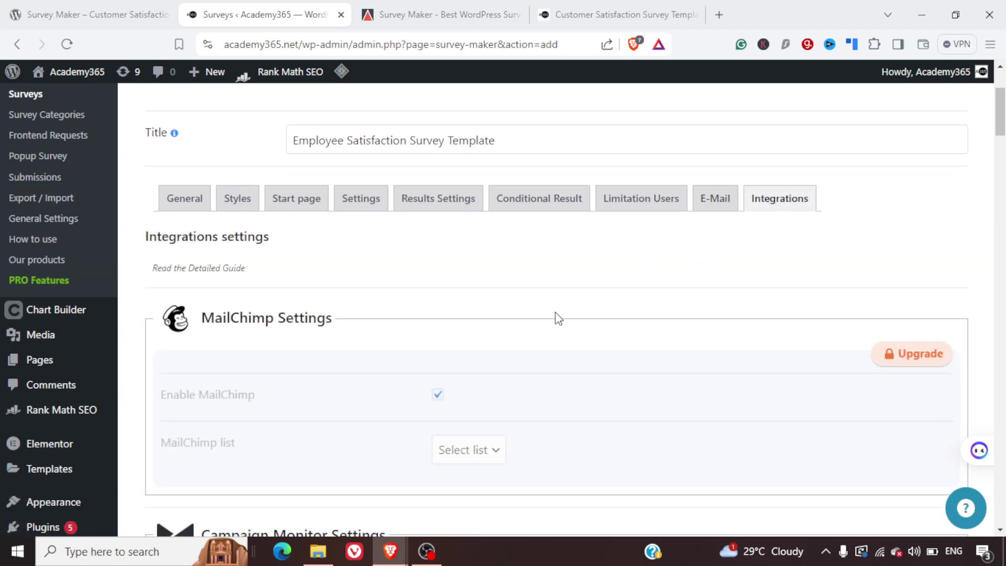
scroll(559, 318, down, 6)
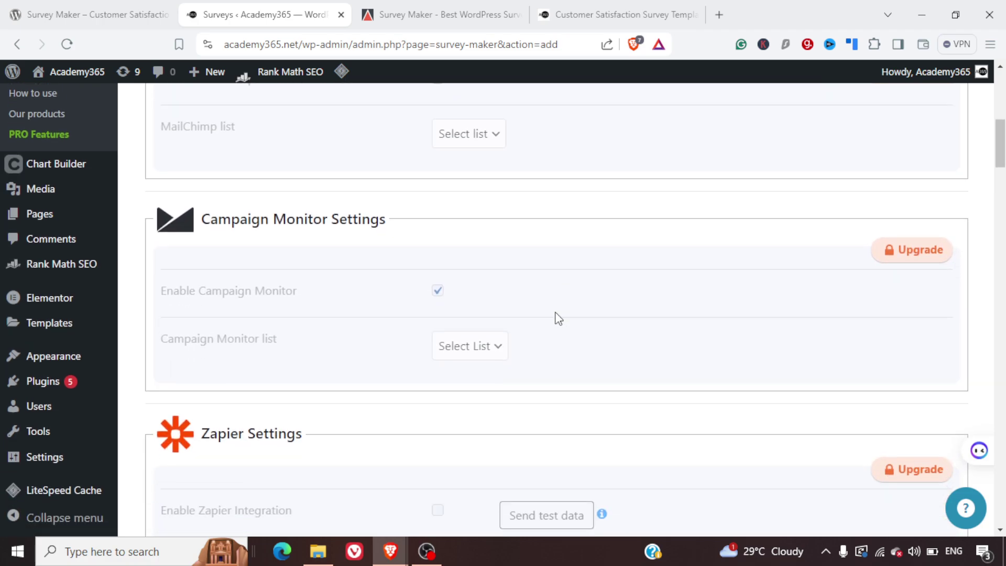
scroll(558, 318, down, 2)
scroll(559, 318, down, 11)
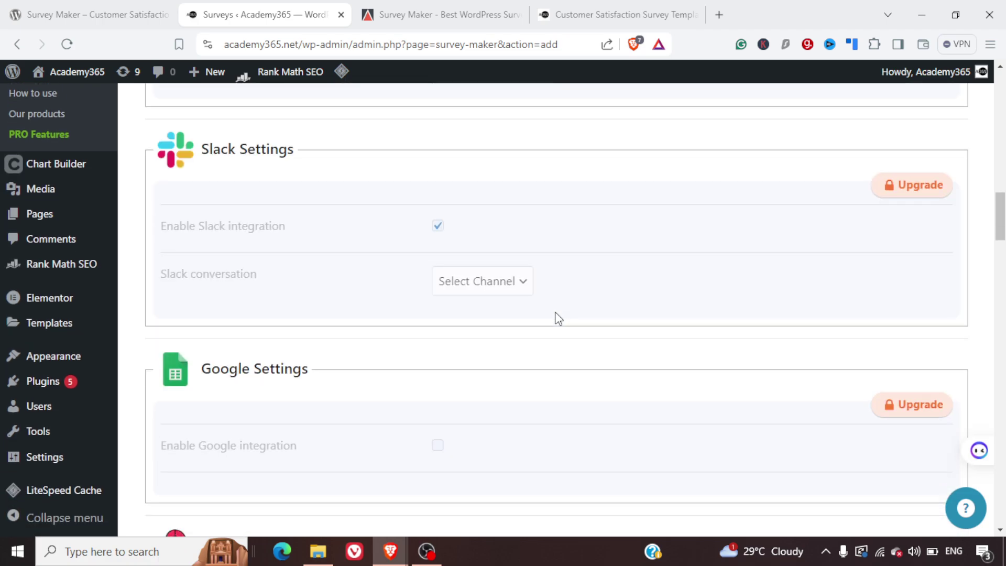
scroll(559, 318, up, 20)
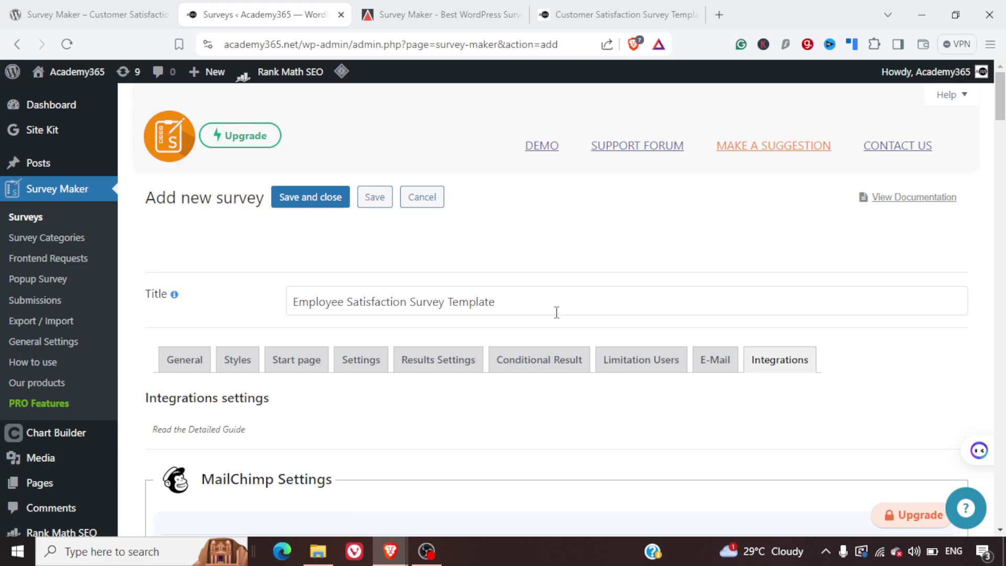